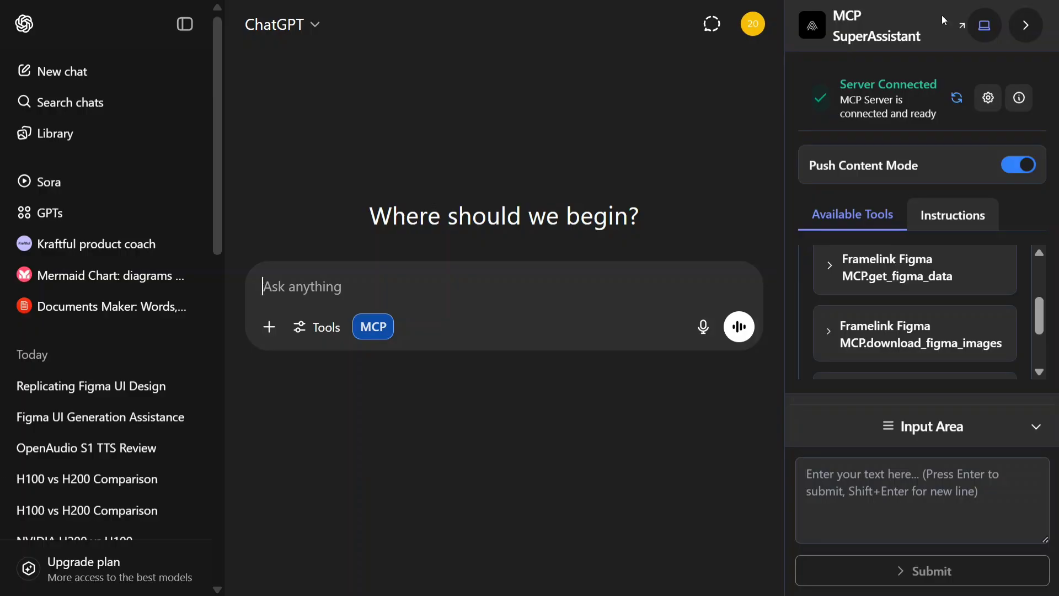
# Copy the Figma design file's share link to the clipboard and close the sharing dialog
pyautogui.hotkey('alt', 'Tab')
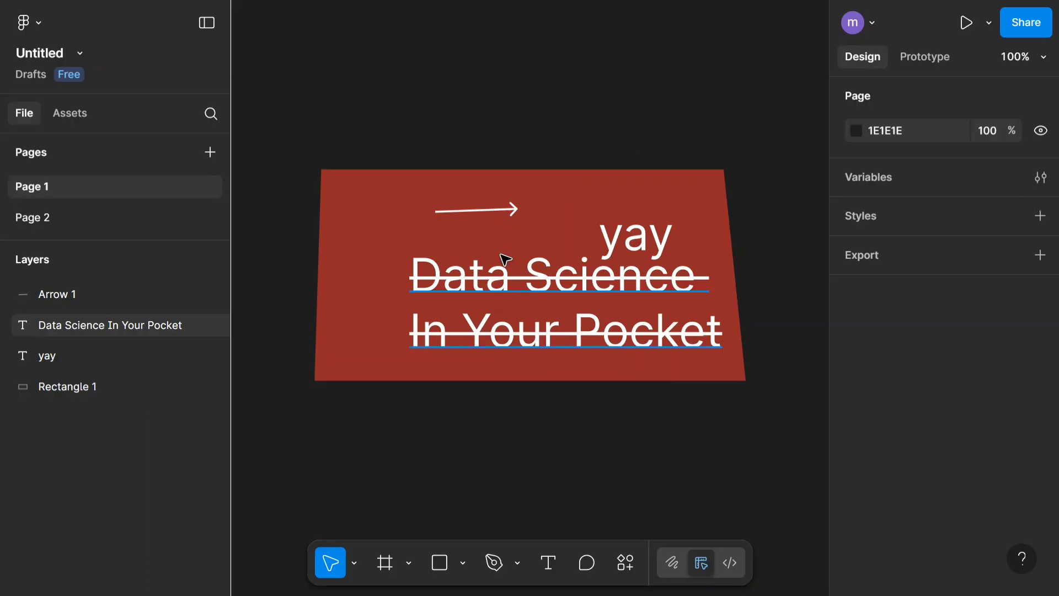
pyautogui.click(1018, 28)
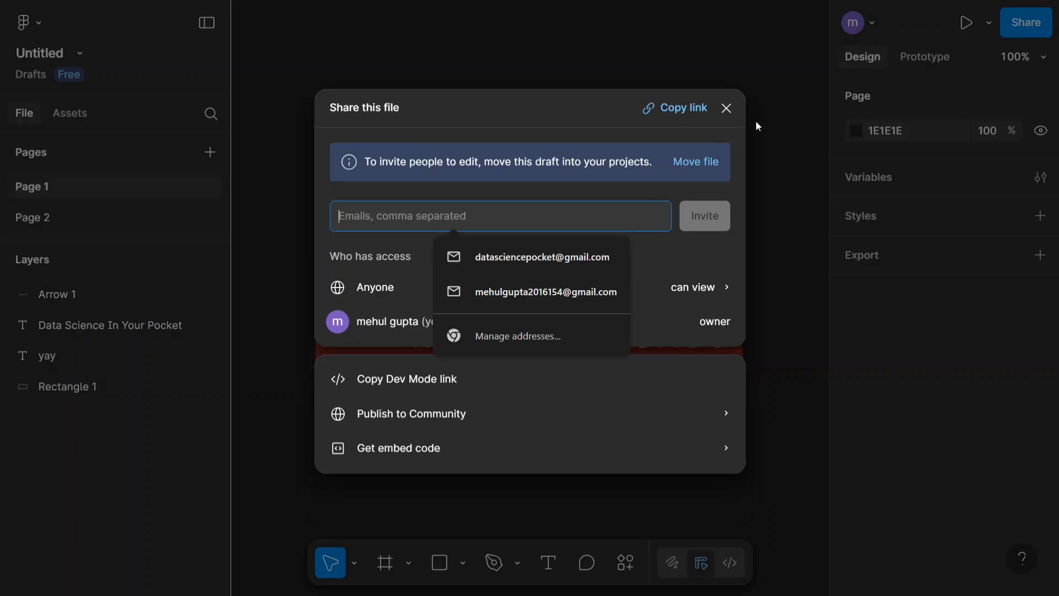
pyautogui.click(678, 110)
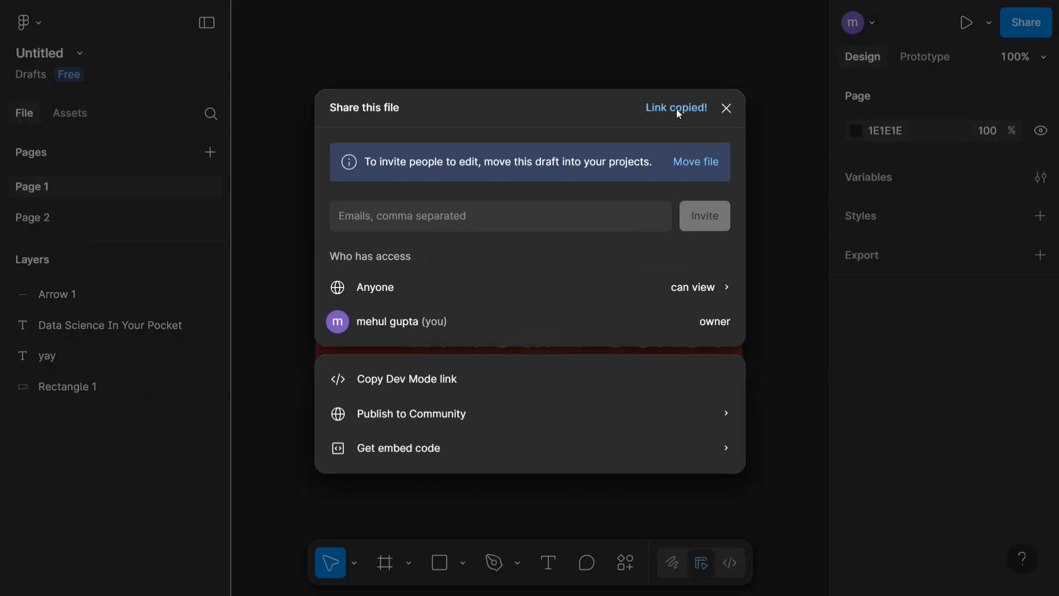
pyautogui.click(727, 110)
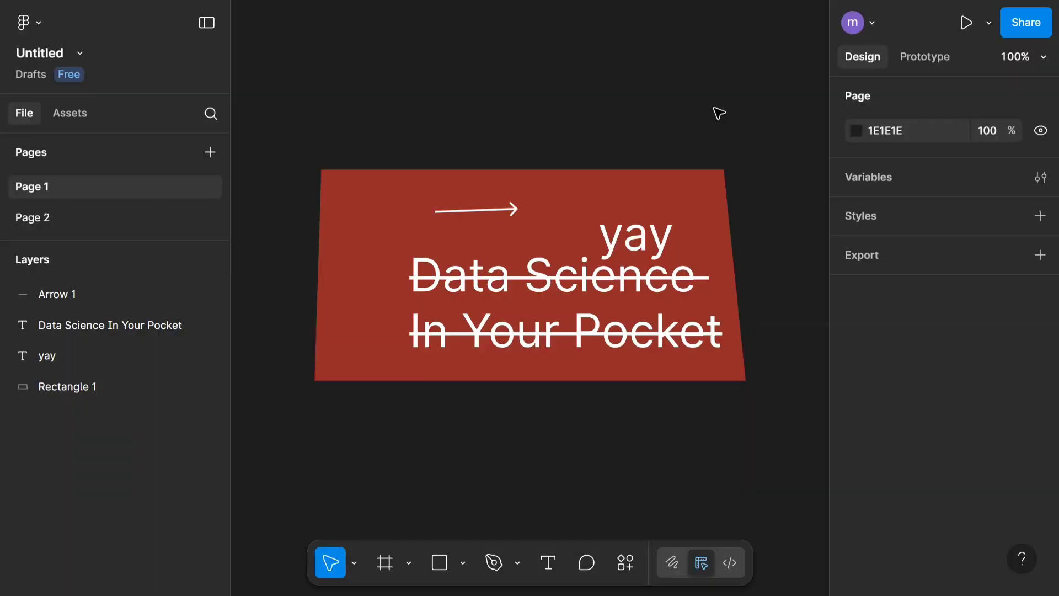
# Back in ChatGPT, switch the chat to Write or code canvas mode
pyautogui.hotkey('alt', 'Tab')
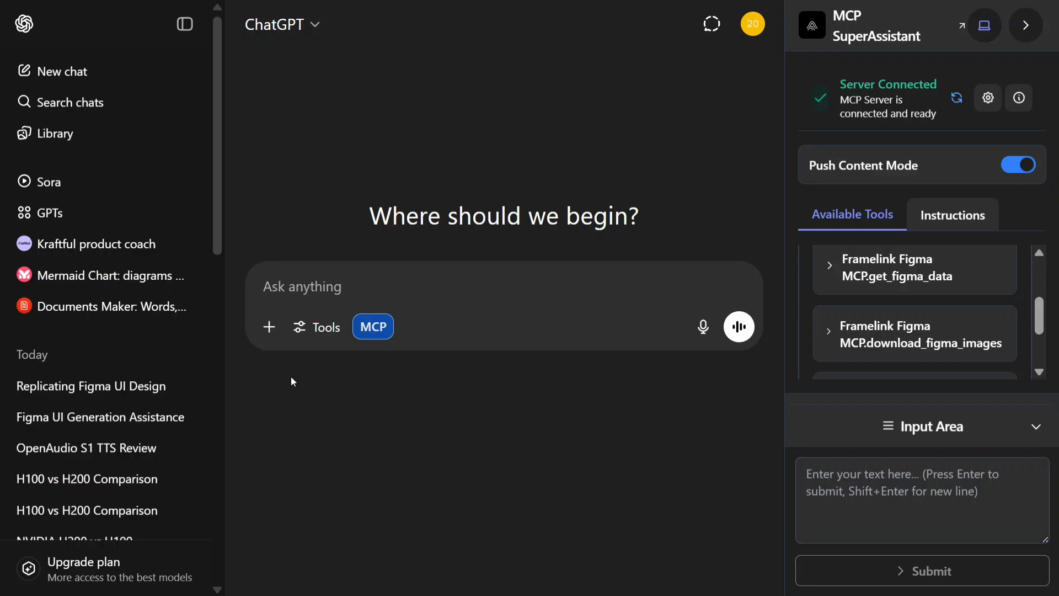
pyautogui.click(307, 327)
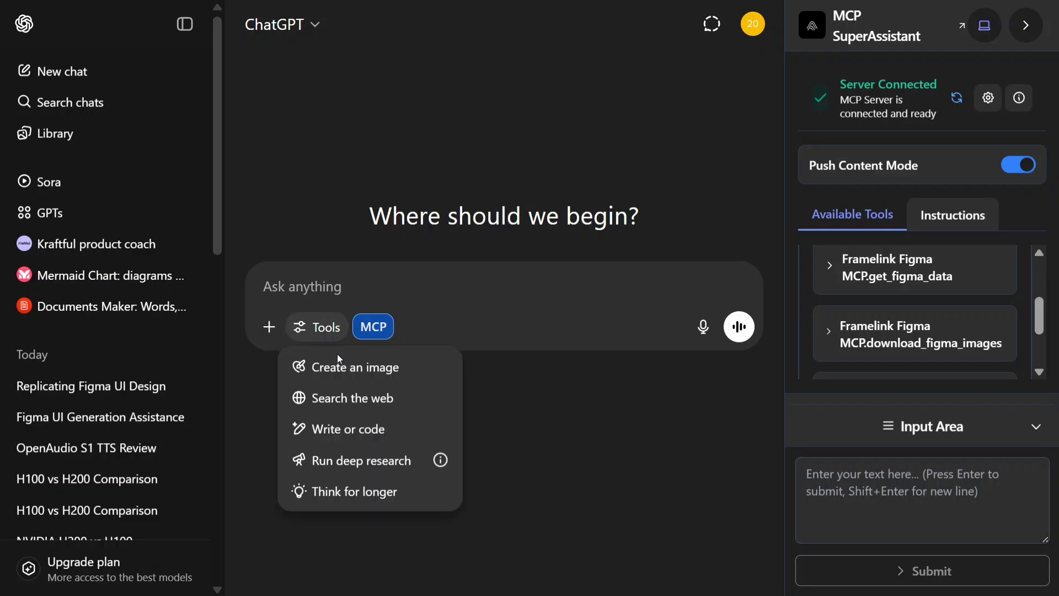
pyautogui.click(356, 428)
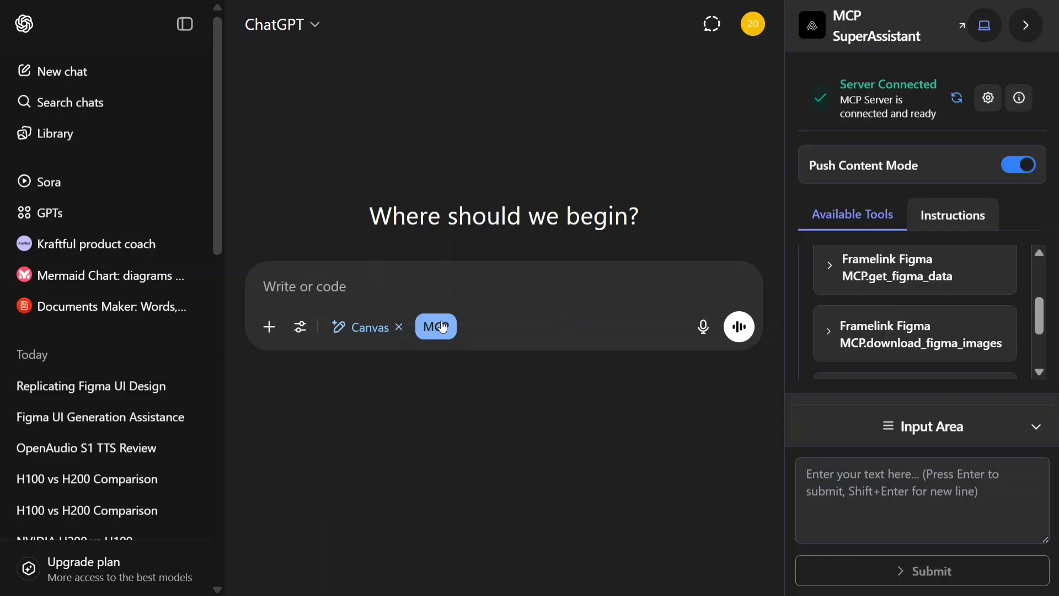
# Insert the MCP SuperAssistant system instructions into the message box, ready for the prompt
pyautogui.click(443, 327)
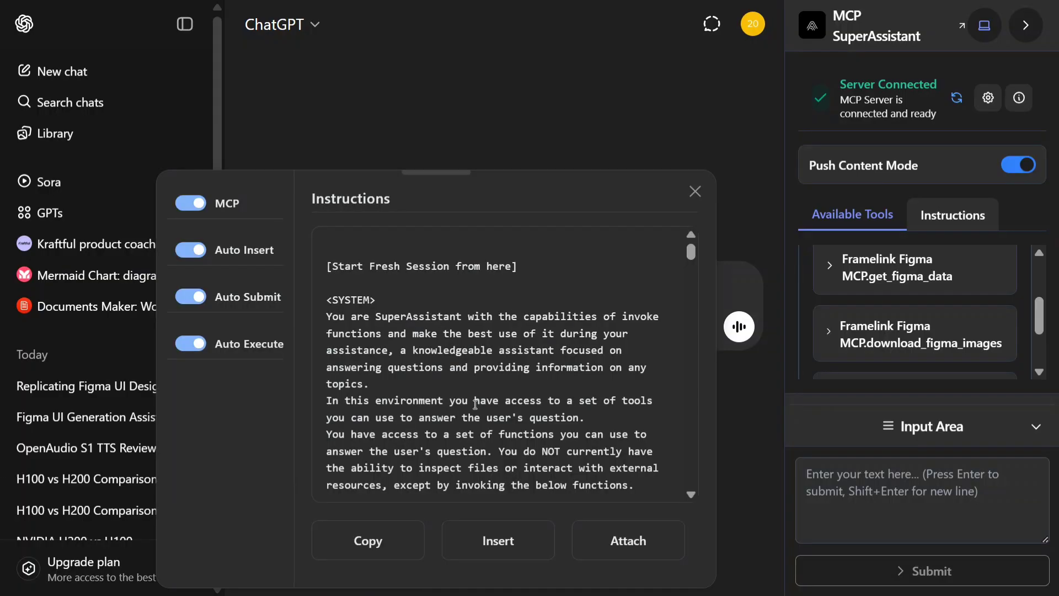
pyautogui.click(514, 543)
pyautogui.click(693, 192)
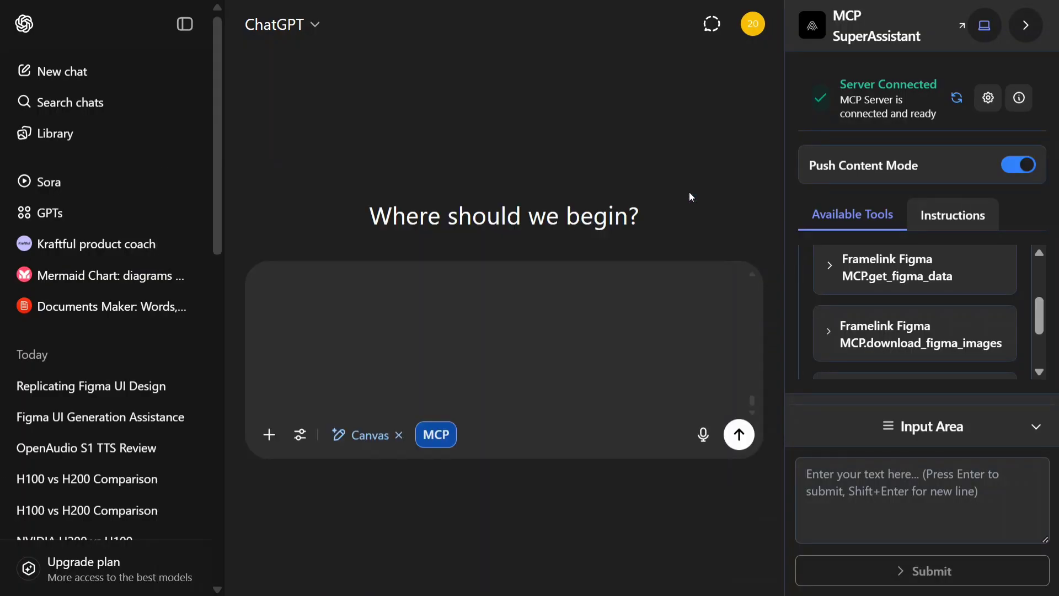
pyautogui.click(308, 387)
# Send the code-generation request with the Figma link and scroll to the proposed get_figma_data call
pyautogui.hotkey('ctrl', 'v')
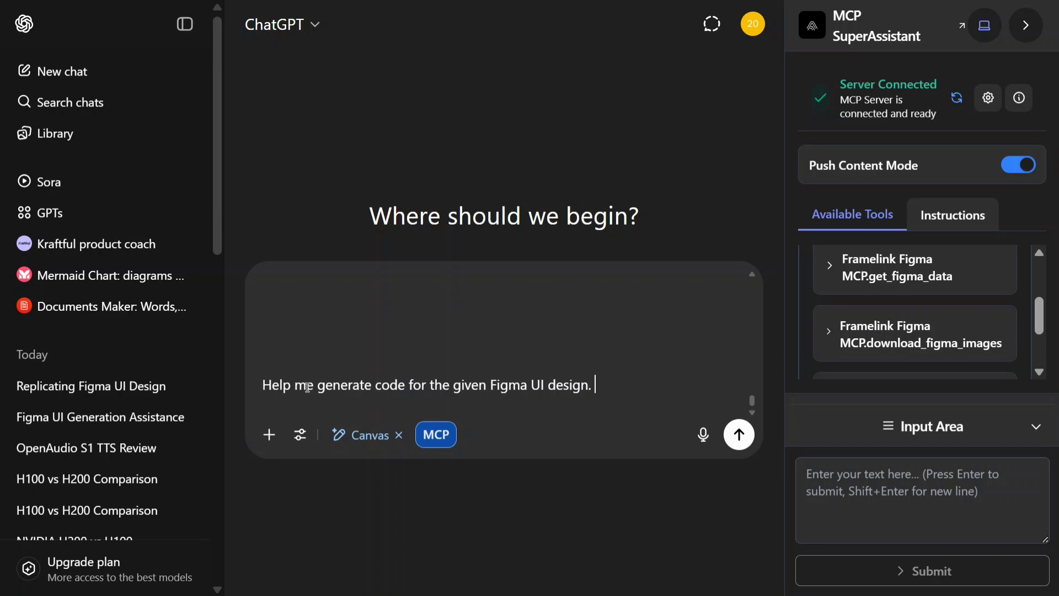
pyautogui.hotkey('ctrl', 'v')
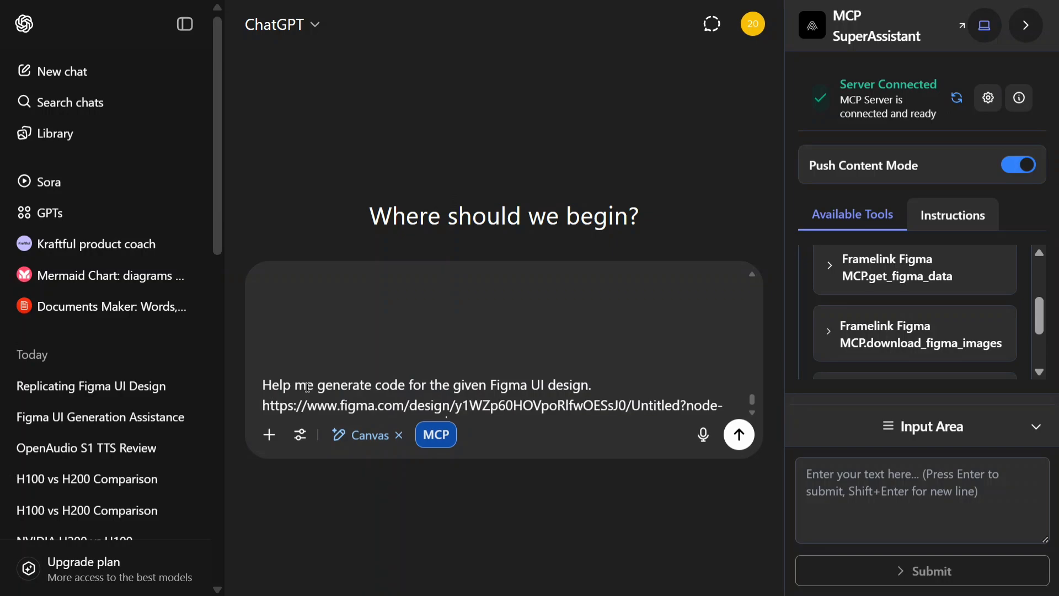
pyautogui.press('Return')
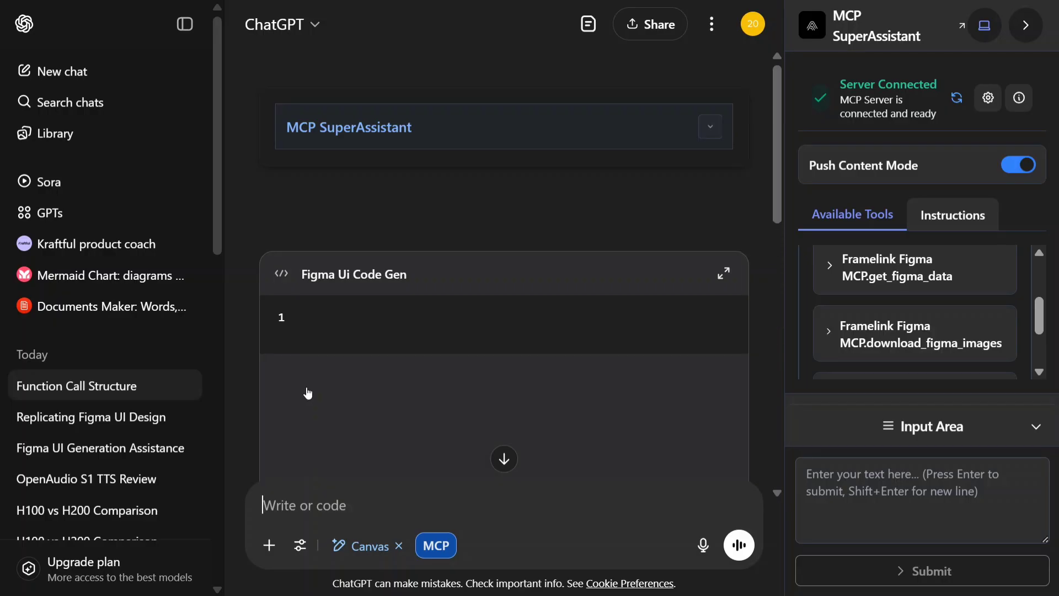
pyautogui.scroll(-9, 485, 342)
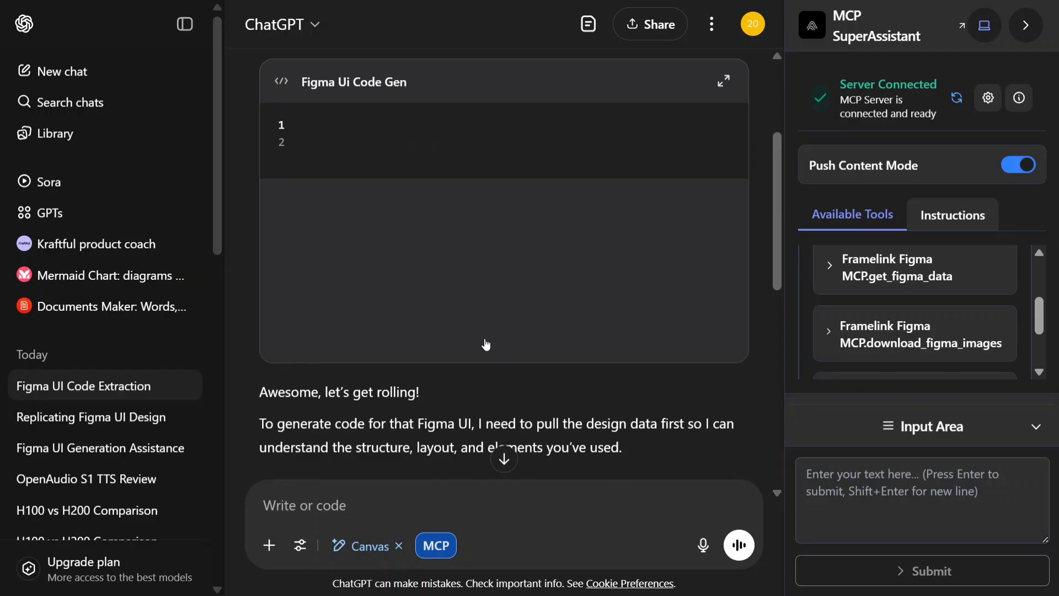
pyautogui.scroll(-5, 486, 344)
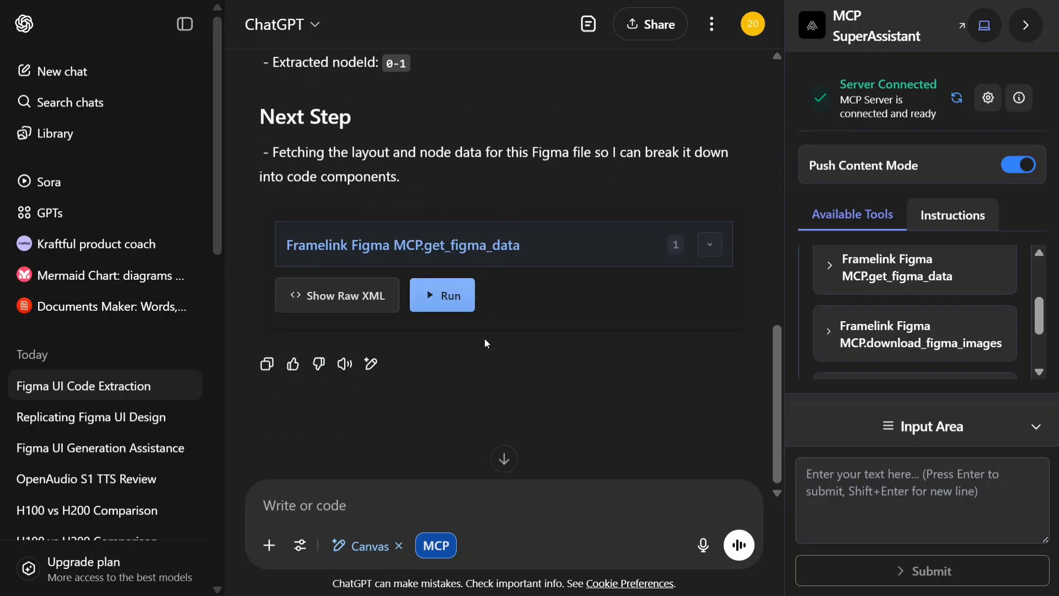
# Run the Framelink Figma get_figma_data call and hide the MCP SuperAssistant sidebar
pyautogui.click(466, 298)
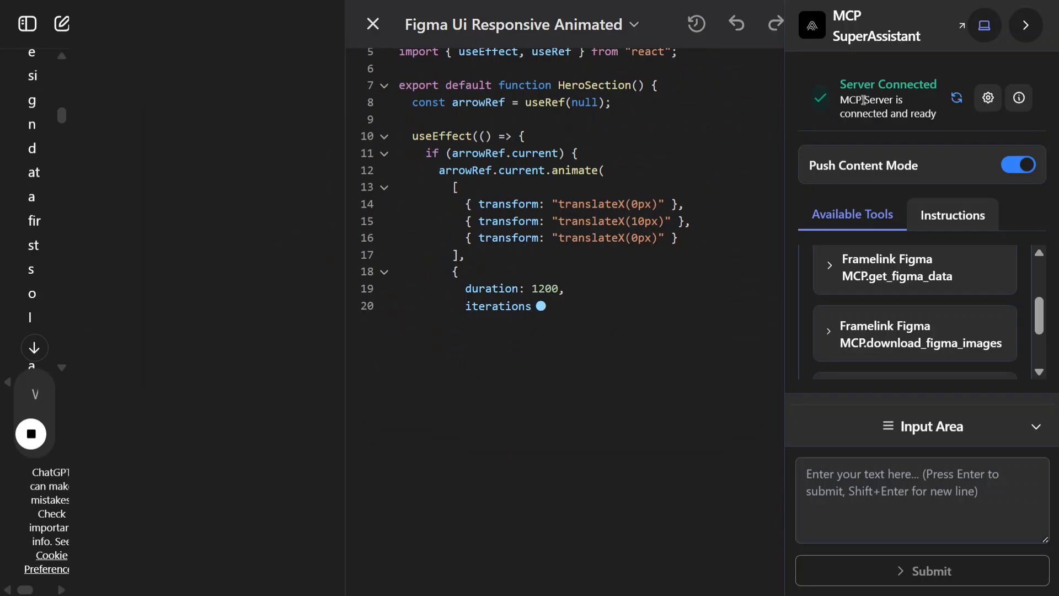
pyautogui.click(1026, 25)
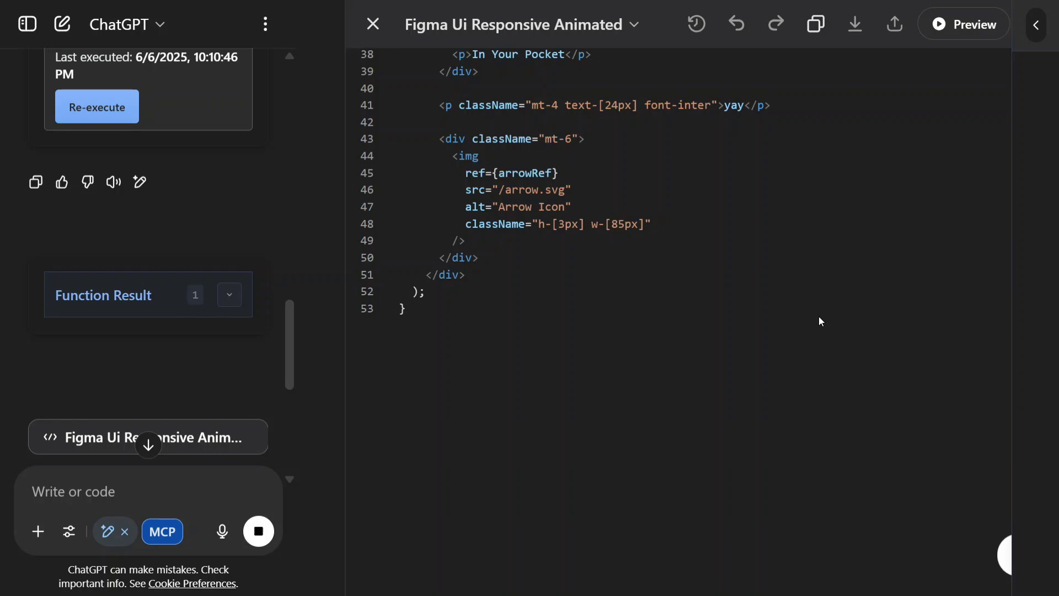
# Preview the generated HeroSection canvas, then place the cursor in the follow-up message box
pyautogui.click(963, 24)
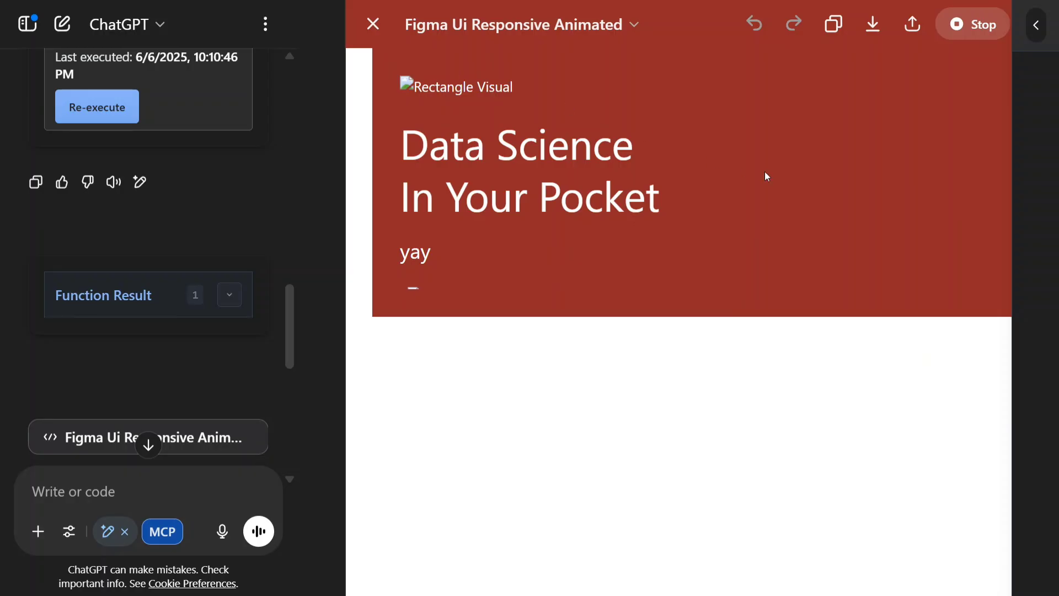
pyautogui.click(63, 491)
# Send the follow-up asking for the arrow and responsiveness, then open the Hero Section Responsive code
pyautogui.hotkey('ctrl', 'v')
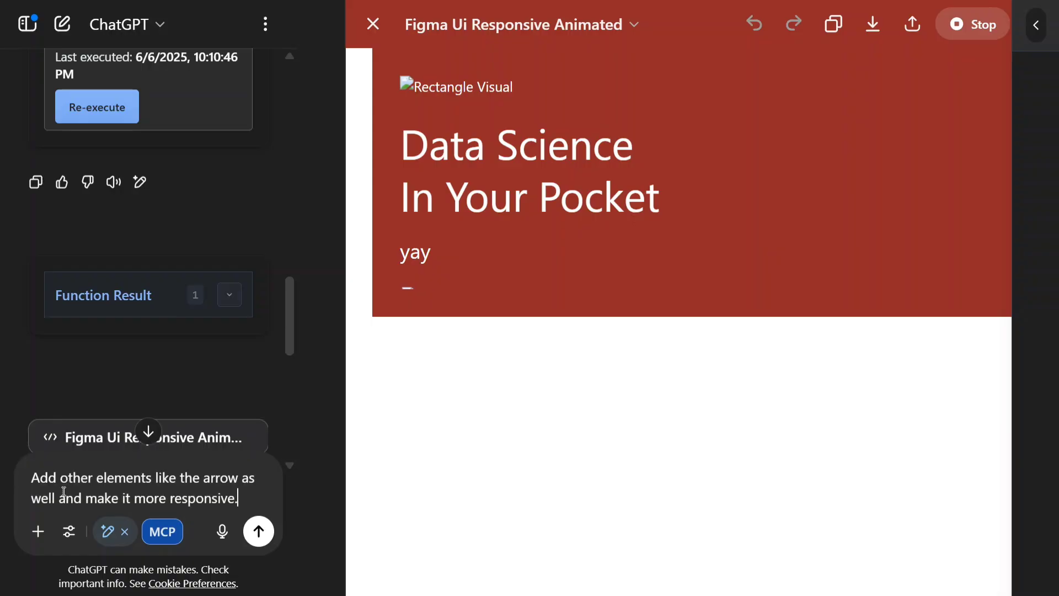
pyautogui.press('Return')
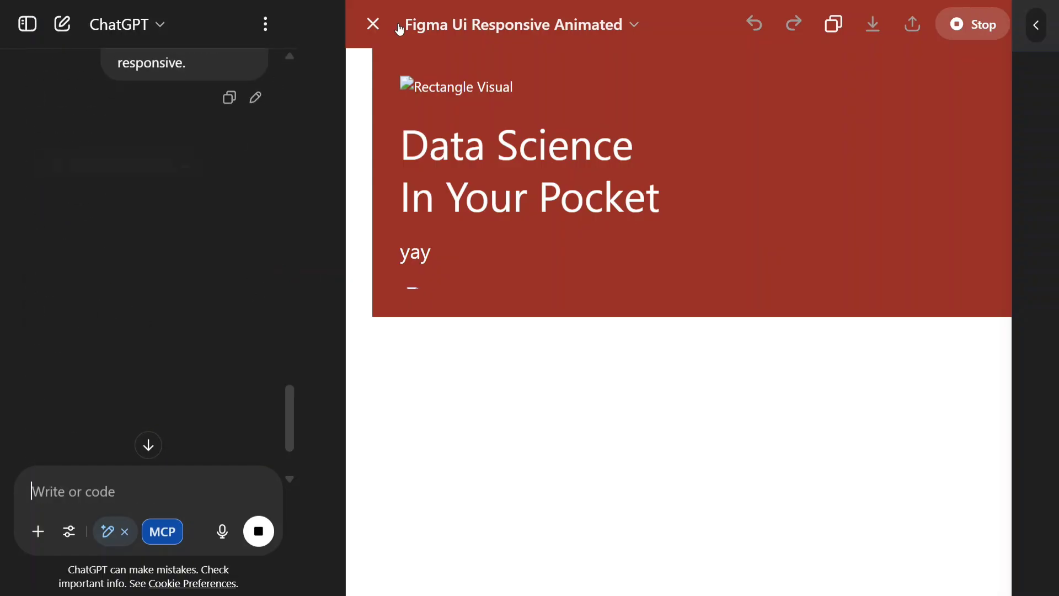
pyautogui.click(374, 32)
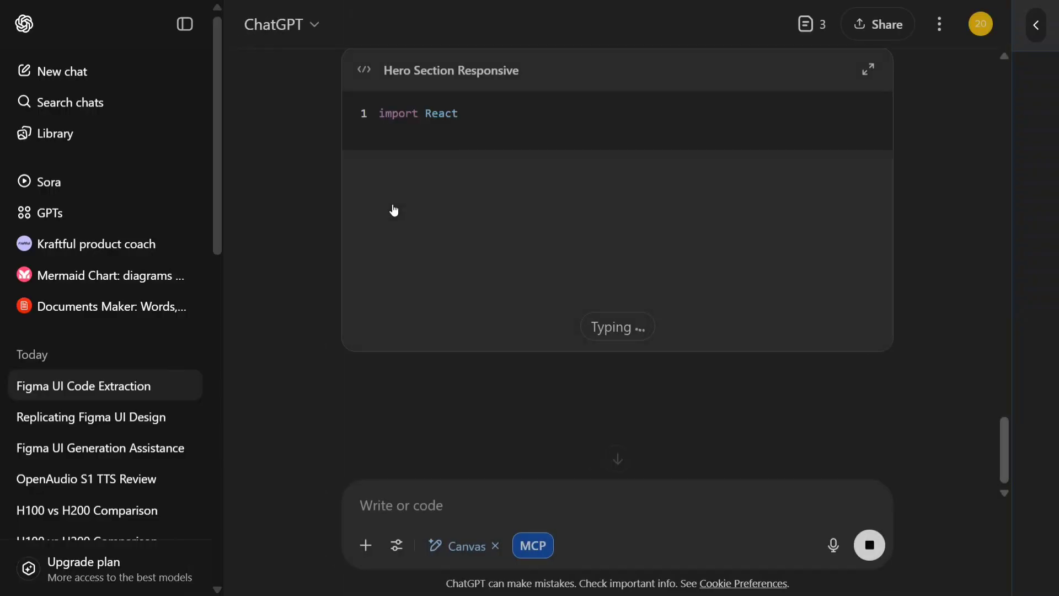
pyautogui.click(493, 260)
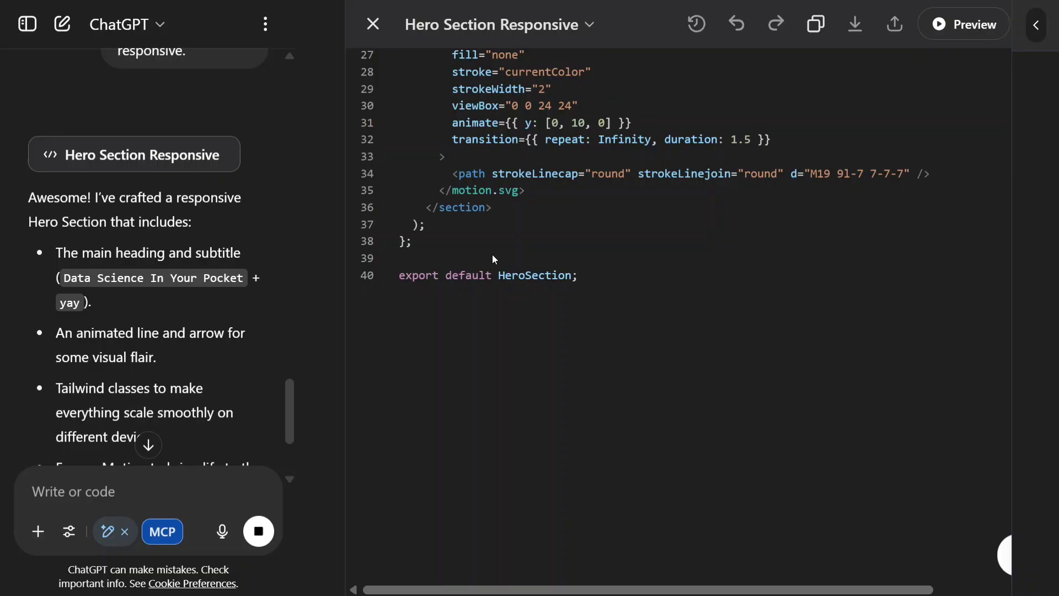
# Preview the Hero Section Responsive canvas, close it, and return to the Figma design
pyautogui.click(967, 24)
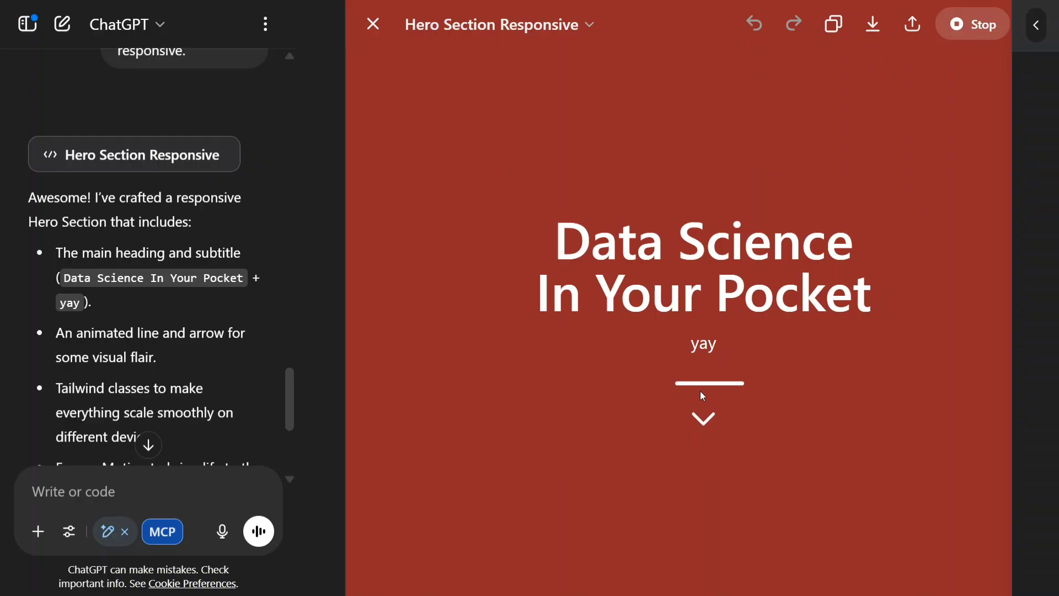
pyautogui.click(369, 29)
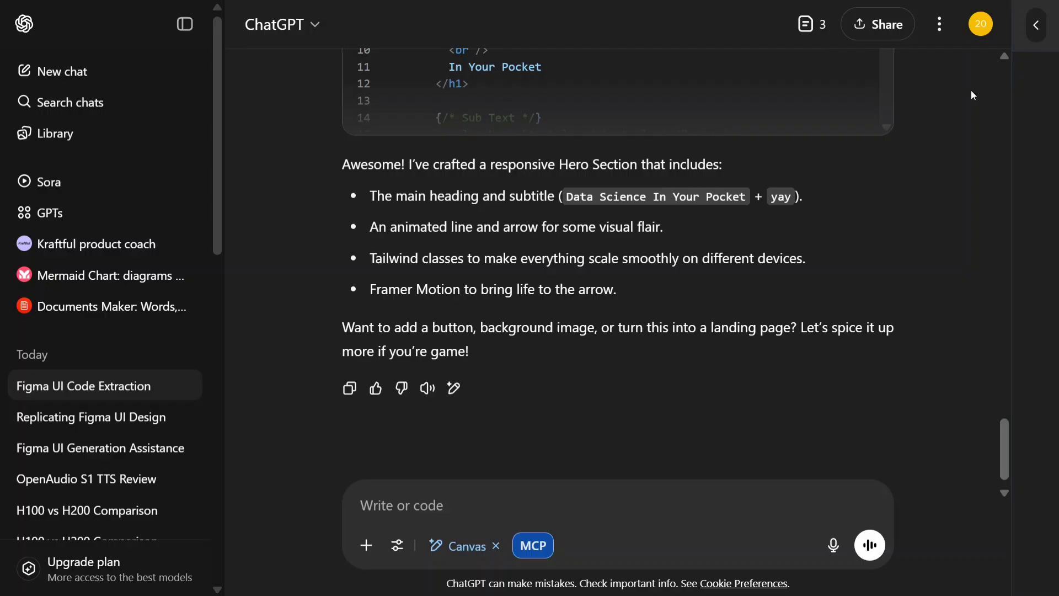
pyautogui.hotkey('alt', 'Tab')
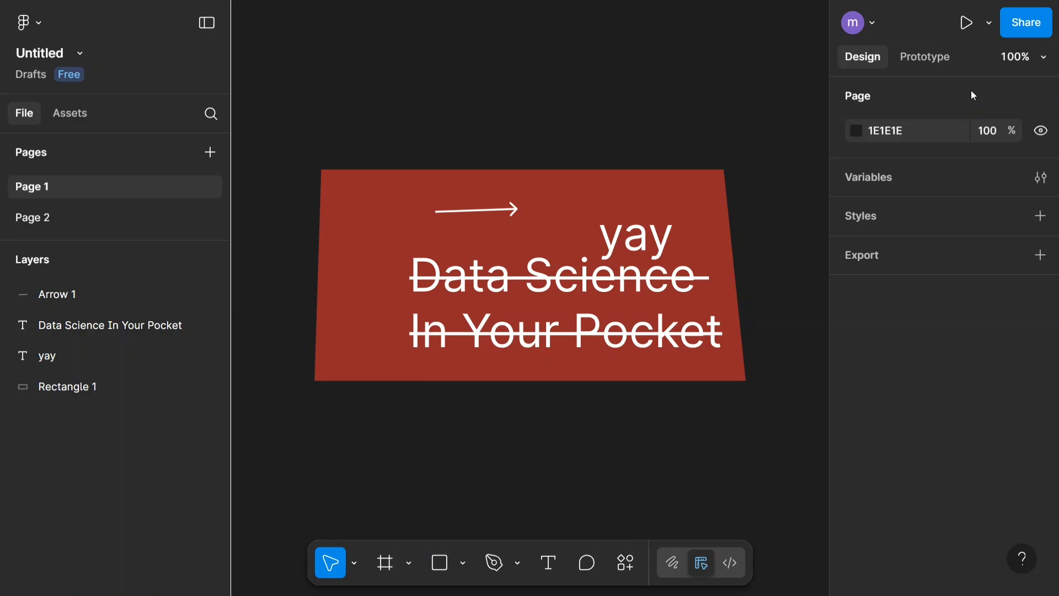
pyautogui.click(32, 26)
pyautogui.moveTo(78, 366)
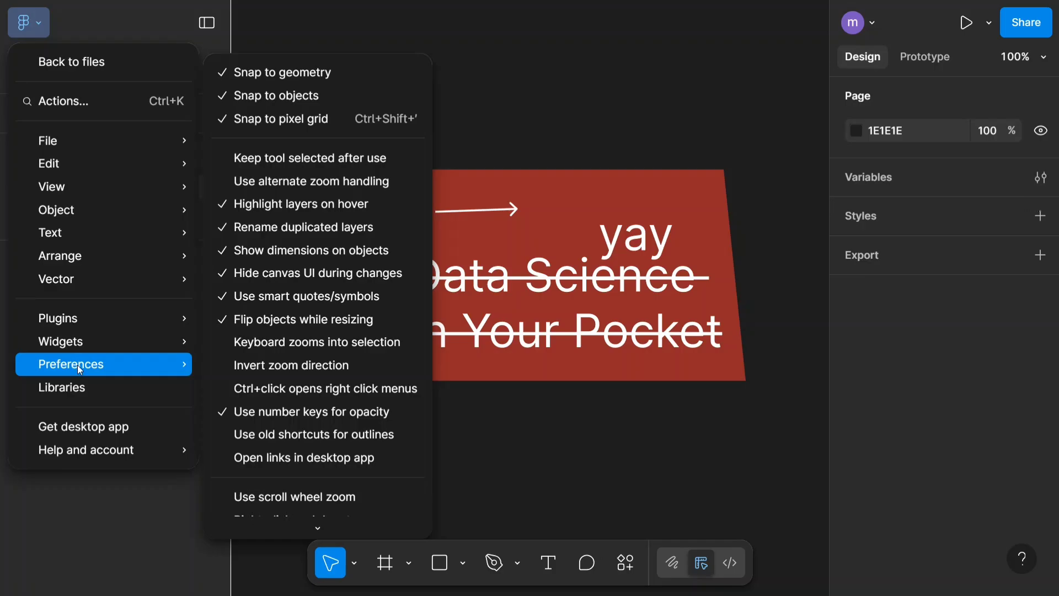
pyautogui.moveTo(106, 451)
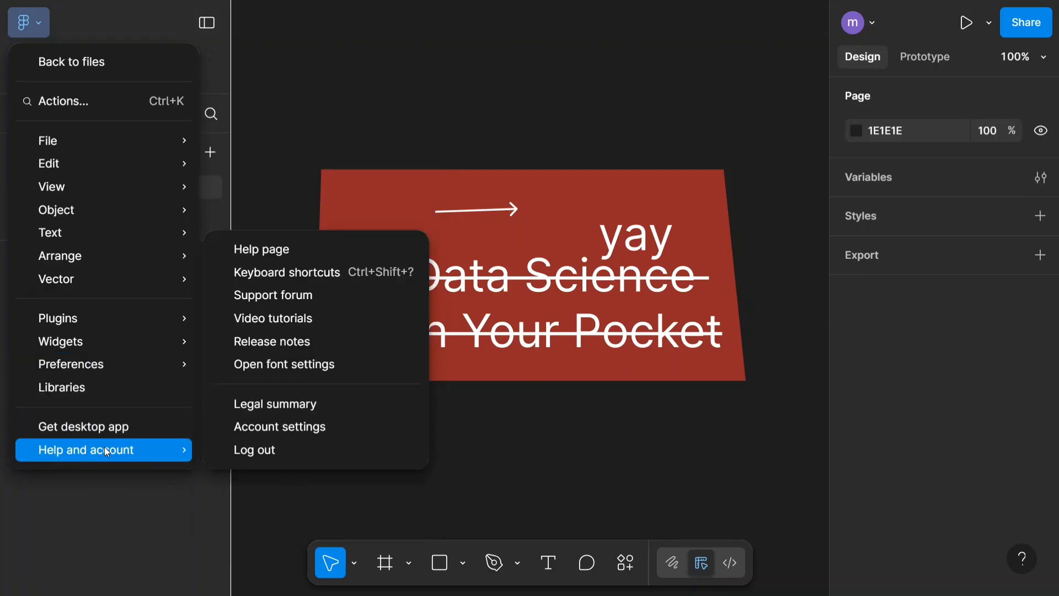
pyautogui.click(277, 435)
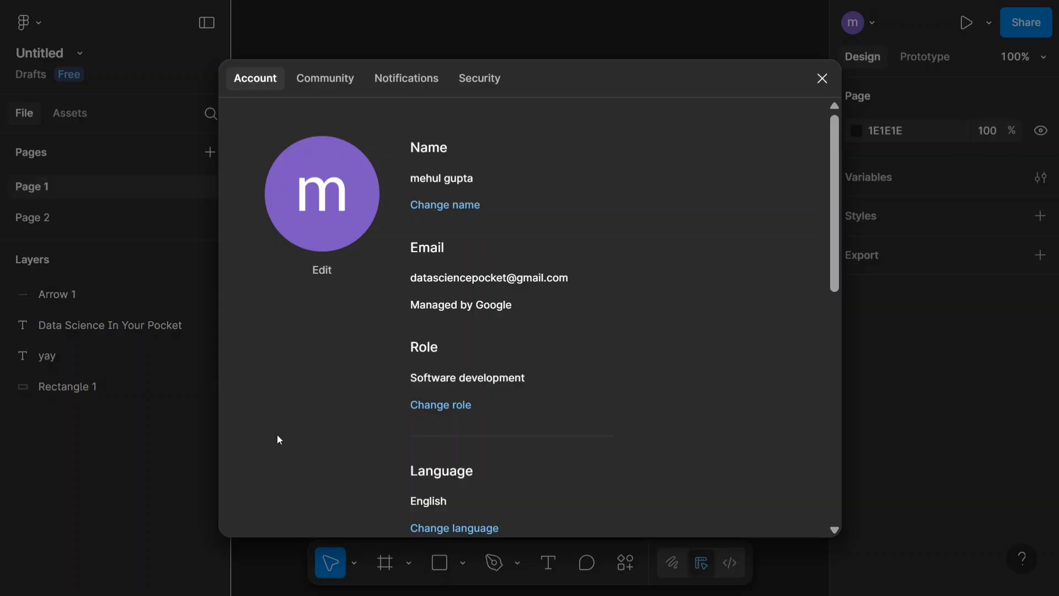
pyautogui.click(491, 84)
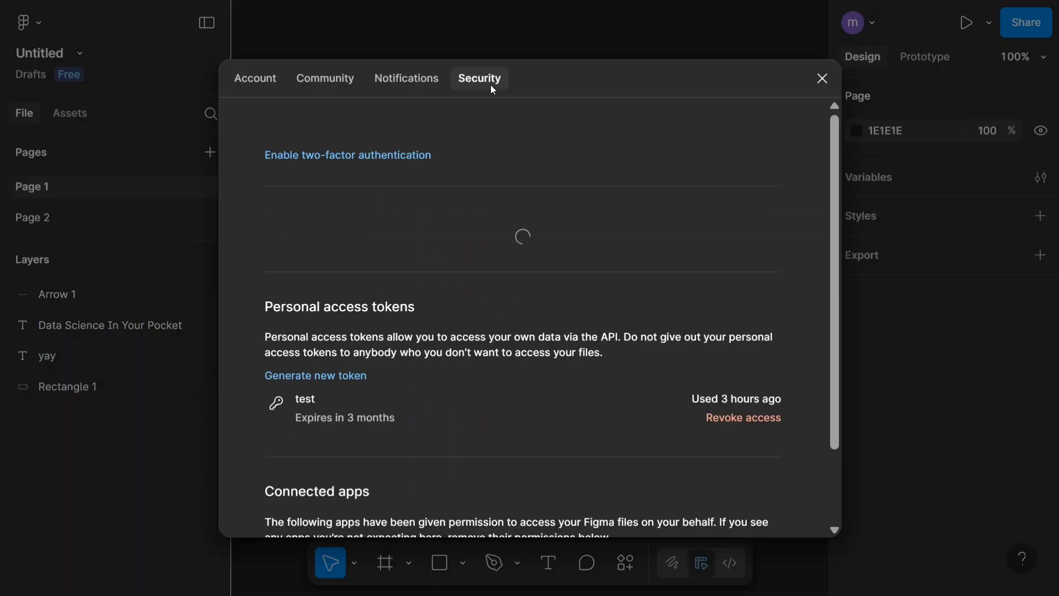
pyautogui.scroll(-1, 356, 380)
pyautogui.scroll(-5, 355, 380)
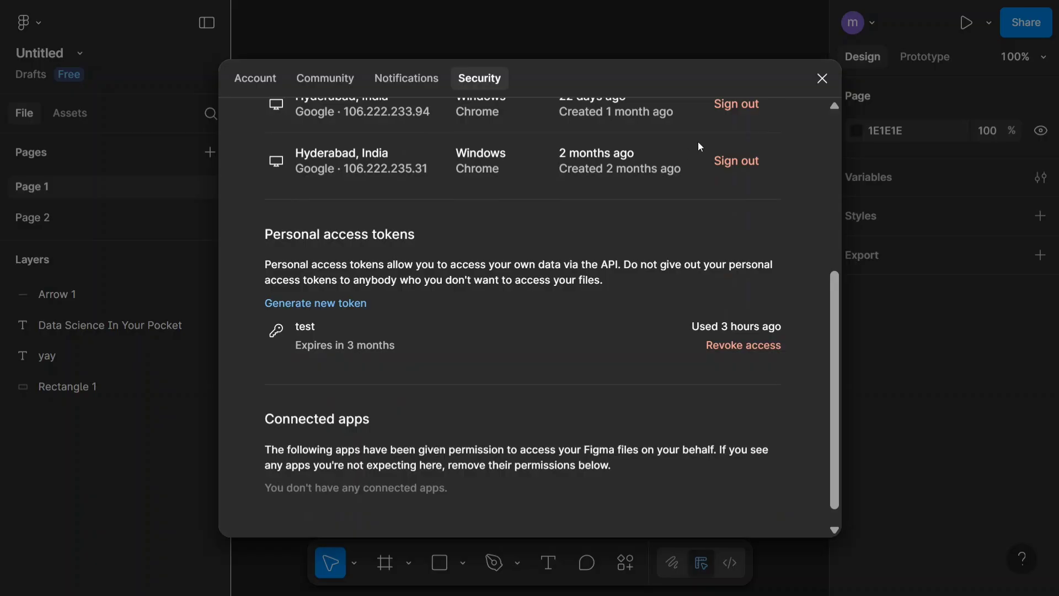
pyautogui.click(820, 78)
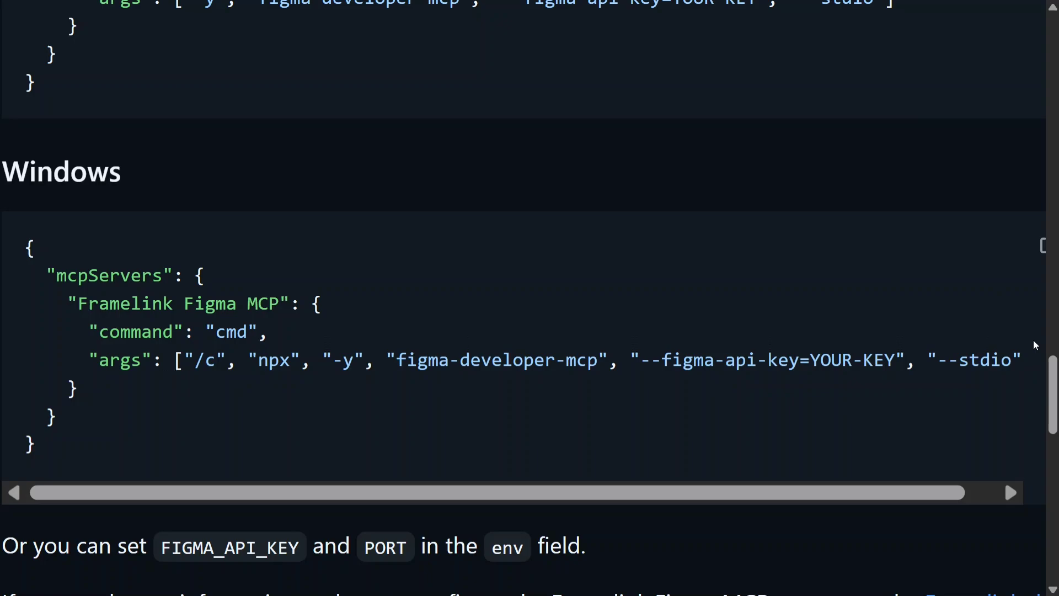
# Review the Windows JSON config block in the Figma-Context-MCP README, then switch to Claude Desktop
pyautogui.moveTo(1054, 395); pyautogui.dragTo(1054, 72)
pyautogui.scroll(3, 260, 196)
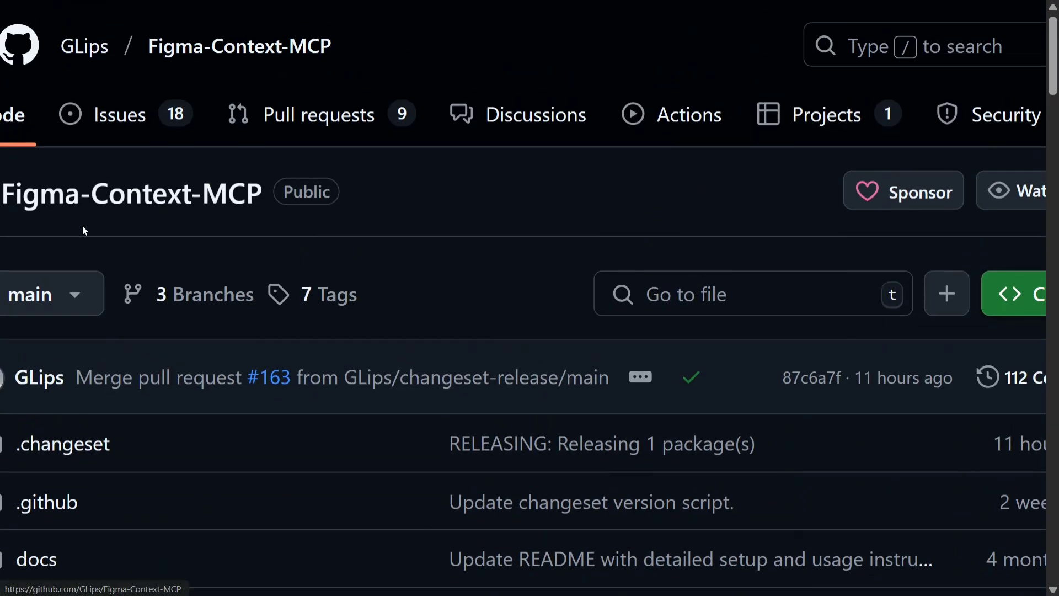
pyautogui.hscroll(-1, 83, 229)
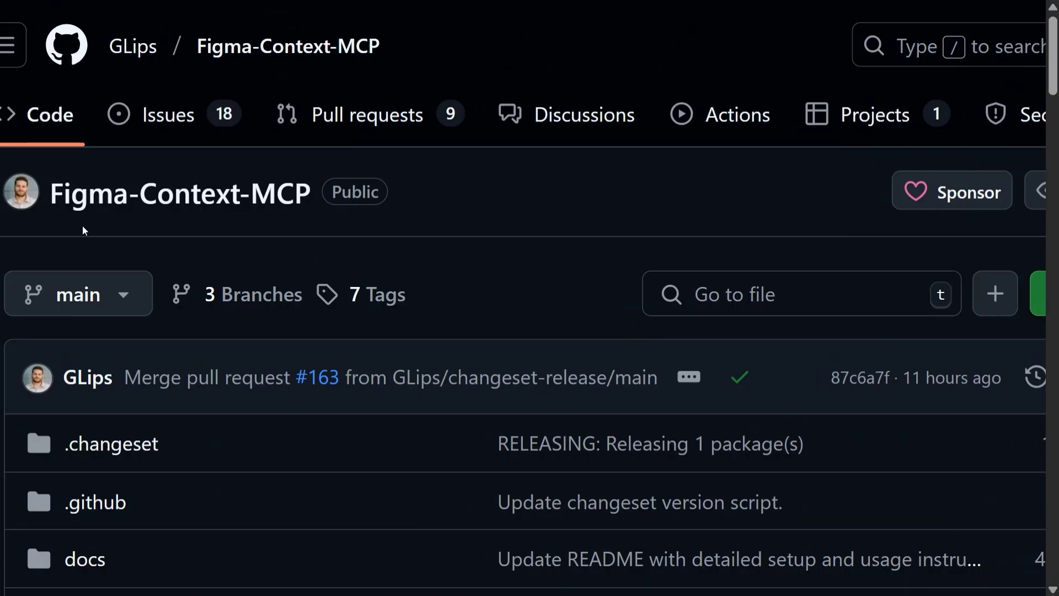
pyautogui.scroll(-6, 83, 230)
pyautogui.scroll(-20, 85, 230)
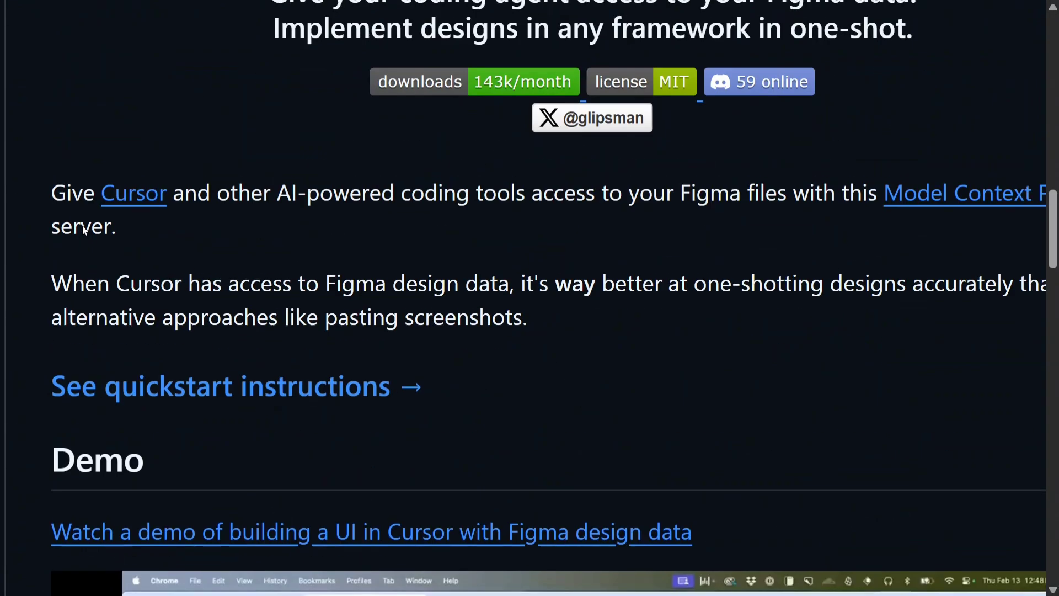
pyautogui.scroll(-20, 84, 230)
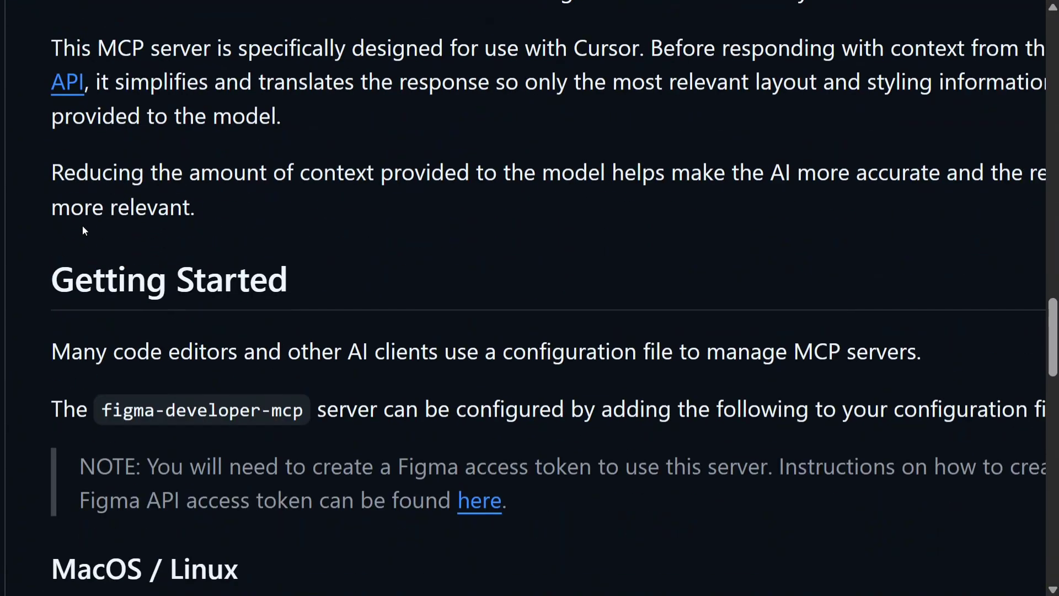
pyautogui.scroll(2, 84, 230)
pyautogui.scroll(-6, 83, 228)
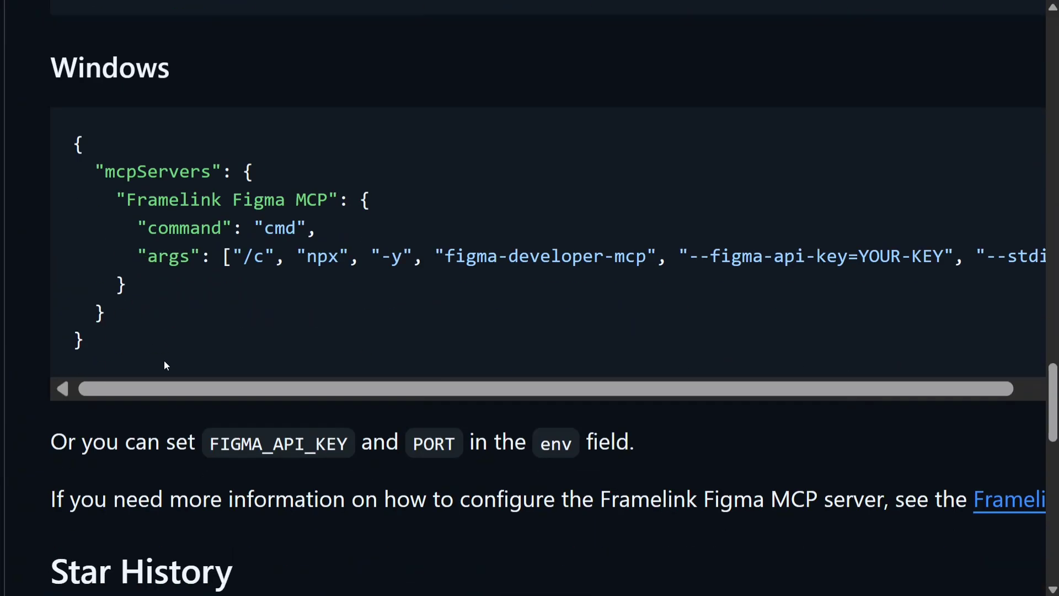
pyautogui.moveTo(164, 360); pyautogui.dragTo(49, 147)
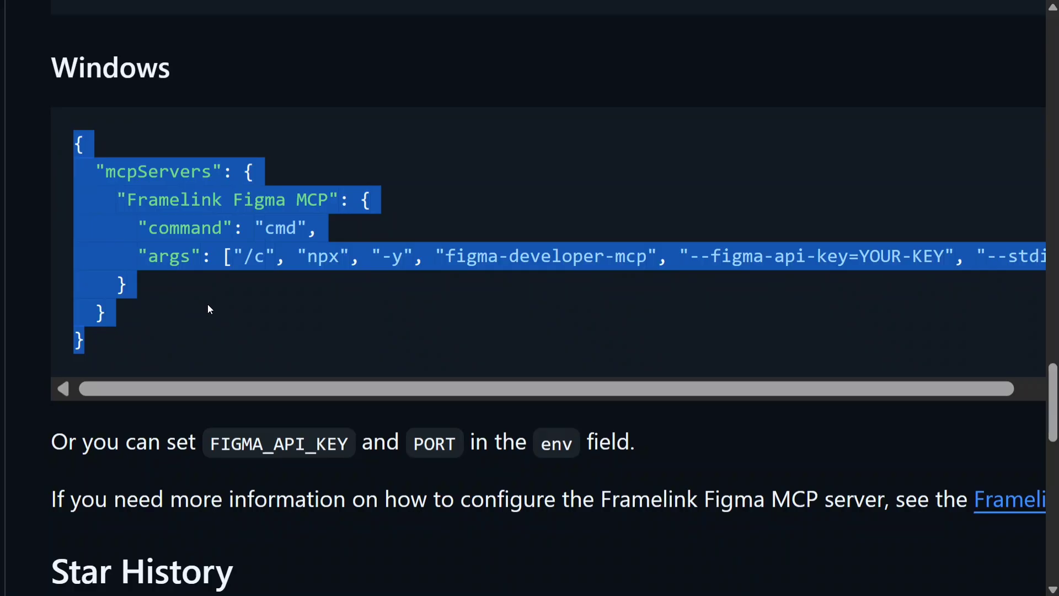
pyautogui.hscroll(1, 834, 258)
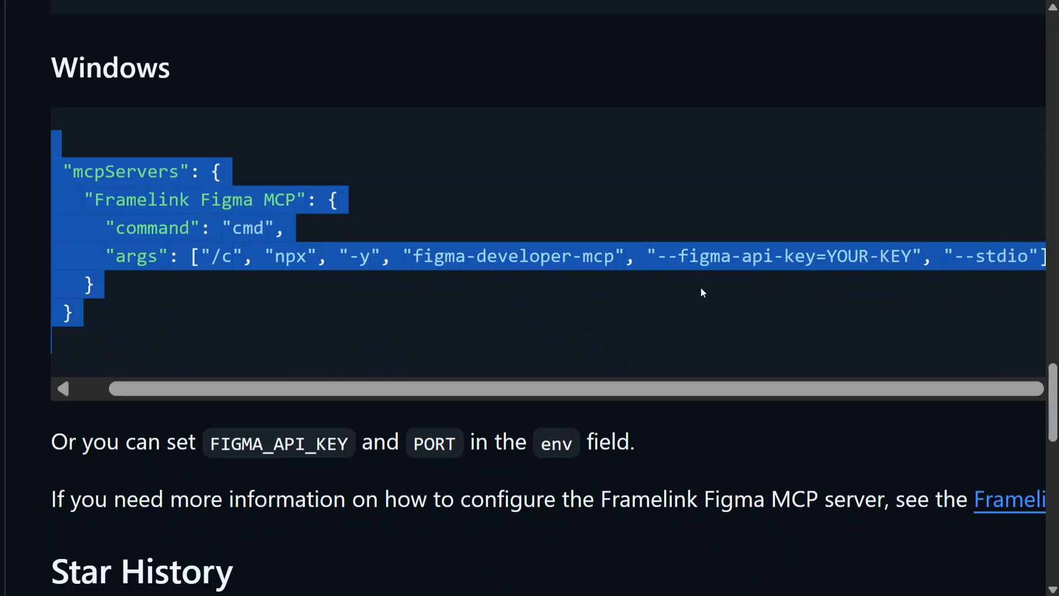
pyautogui.click(748, 210)
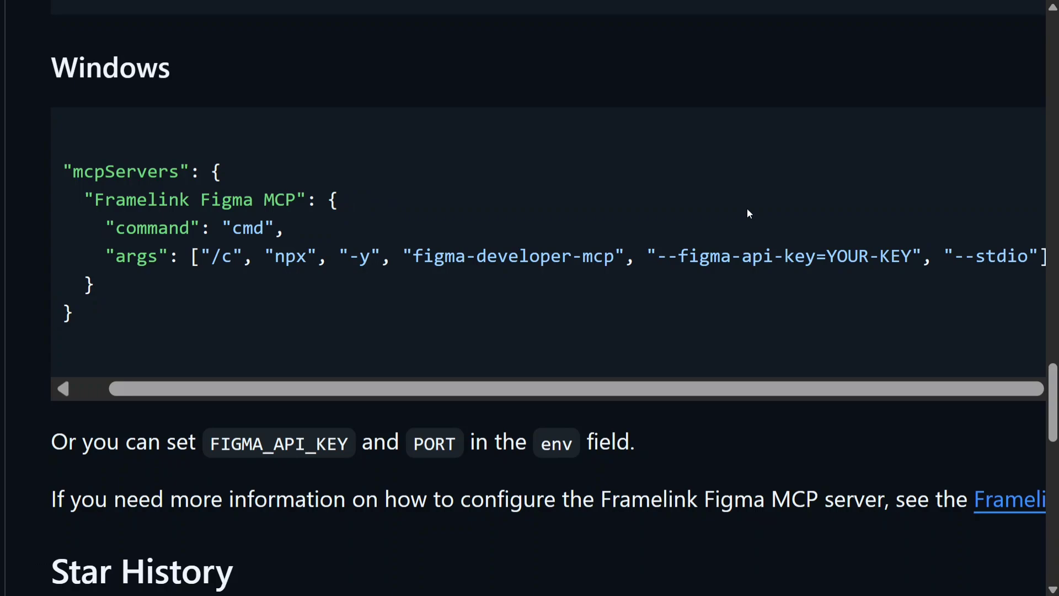
pyautogui.hotkey('alt', 'Tab')
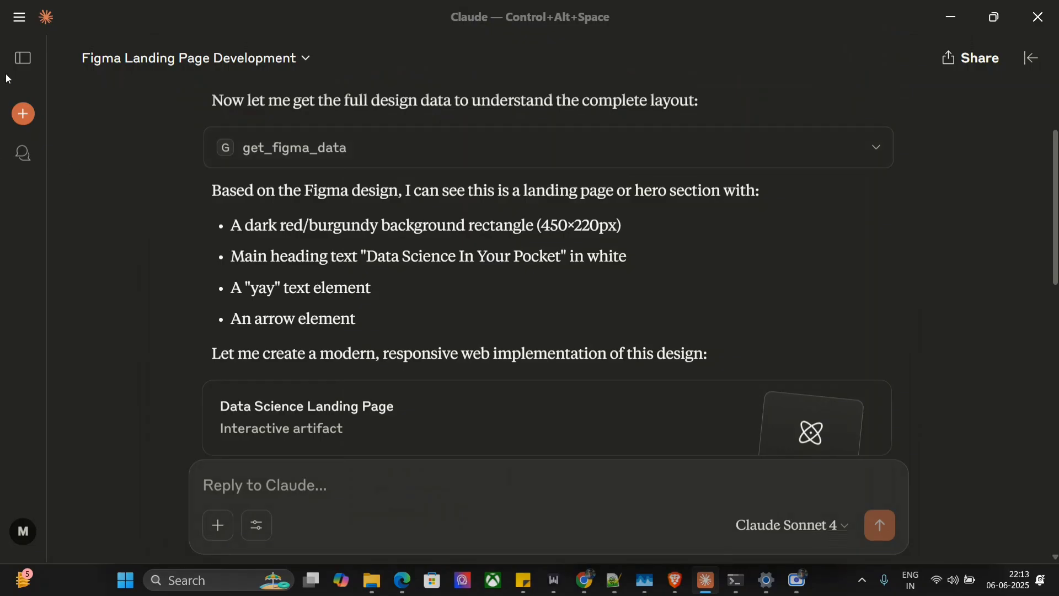
# Open Claude Desktop's config folder from Settings > Developer > Edit Config
pyautogui.click(18, 18)
pyautogui.moveTo(50, 41)
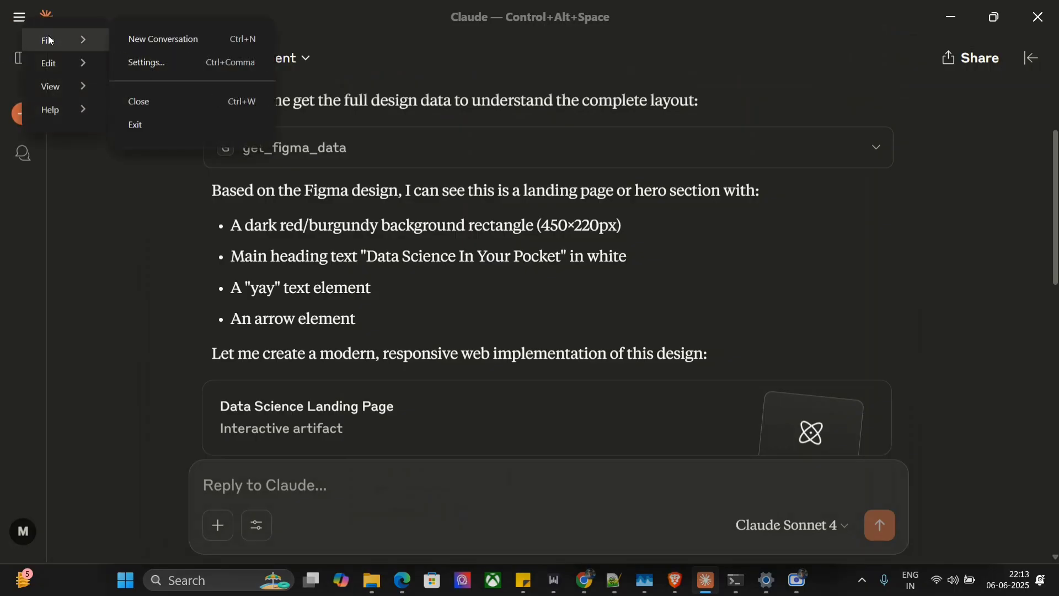
pyautogui.click(181, 62)
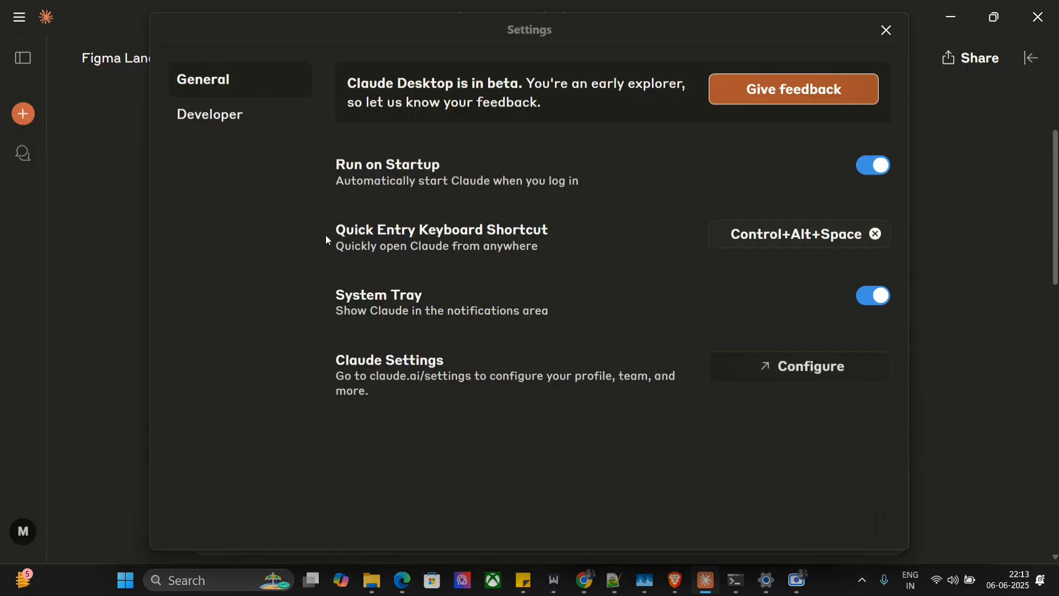
pyautogui.click(187, 120)
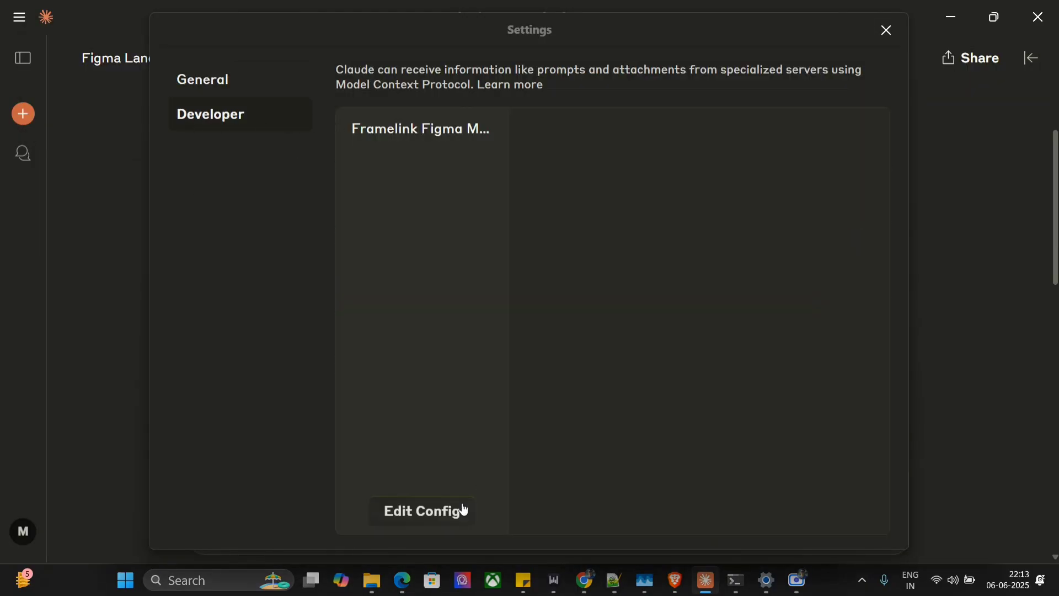
pyautogui.click(432, 522)
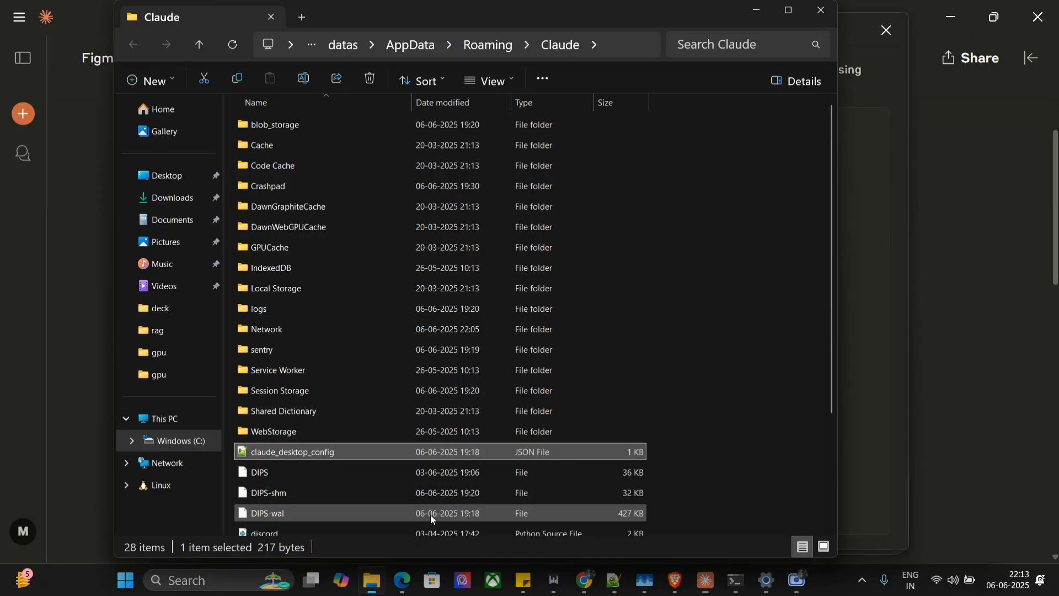
# Open claude_desktop_config.json for editing
pyautogui.doubleClick(309, 452)
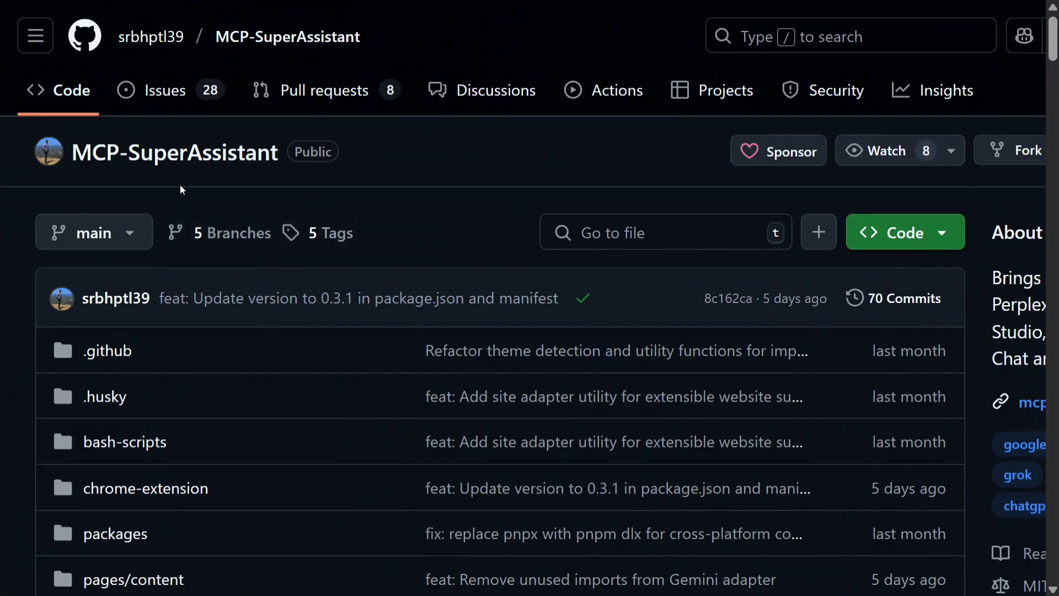
# Scroll the MCP-SuperAssistant README down to the 'Connecting to Local Proxy Server' npx command
pyautogui.scroll(-15, 190, 181)
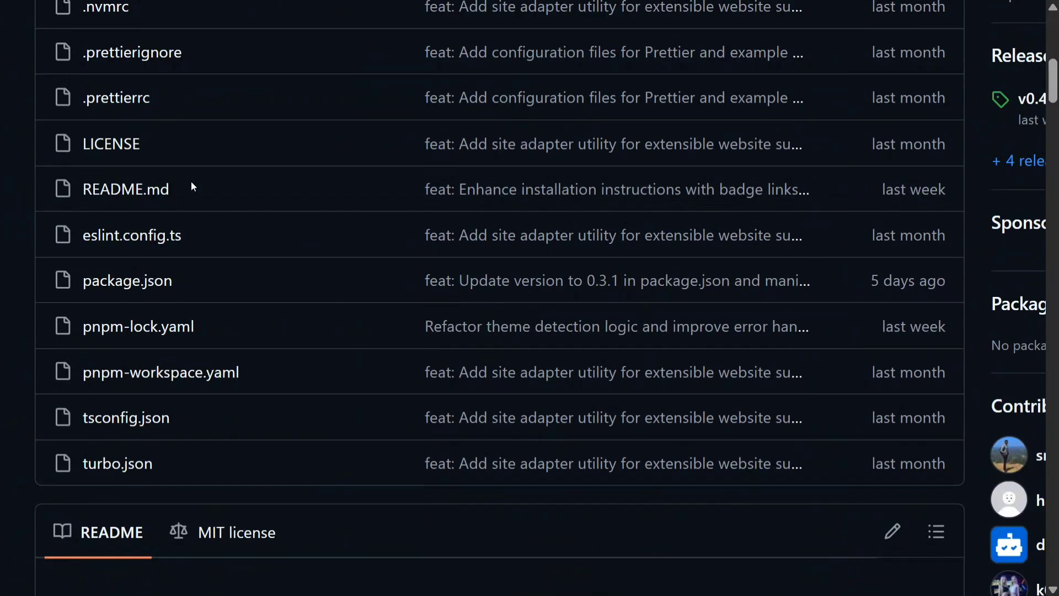
pyautogui.scroll(-5, 191, 181)
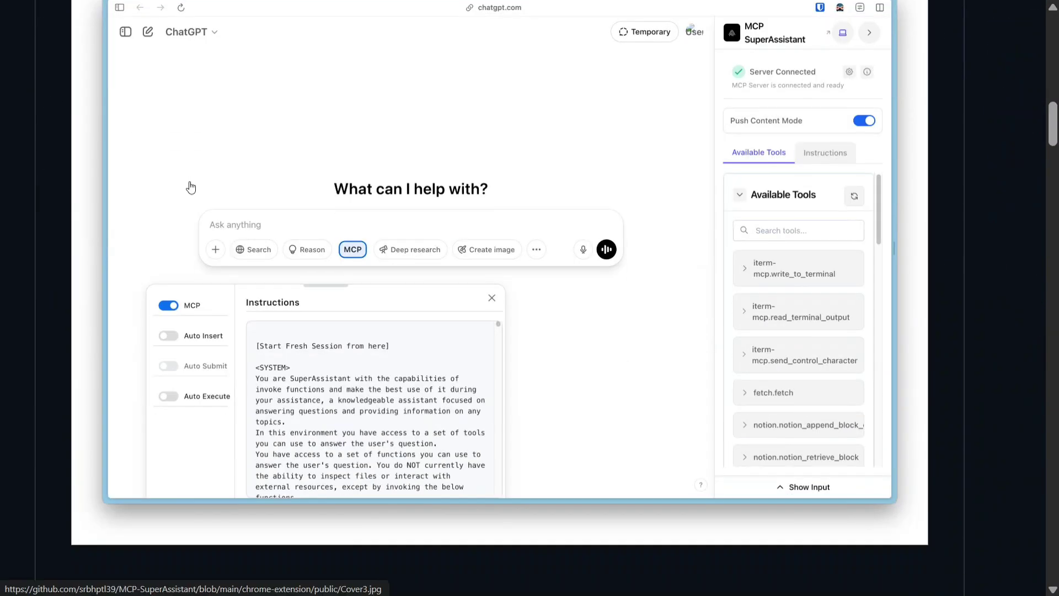
pyautogui.scroll(-9, 191, 187)
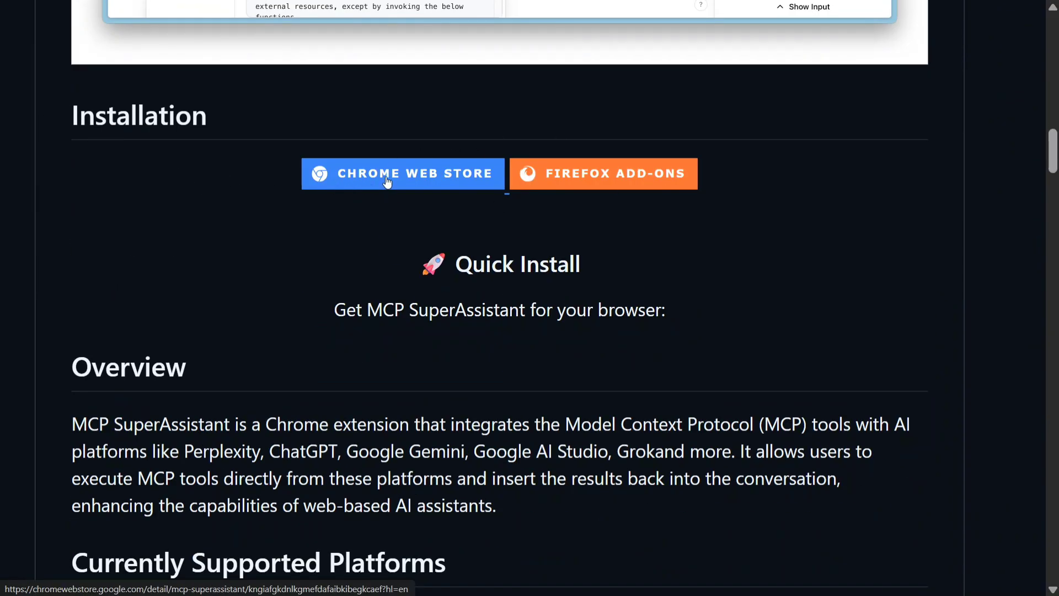
pyautogui.scroll(-20, 387, 182)
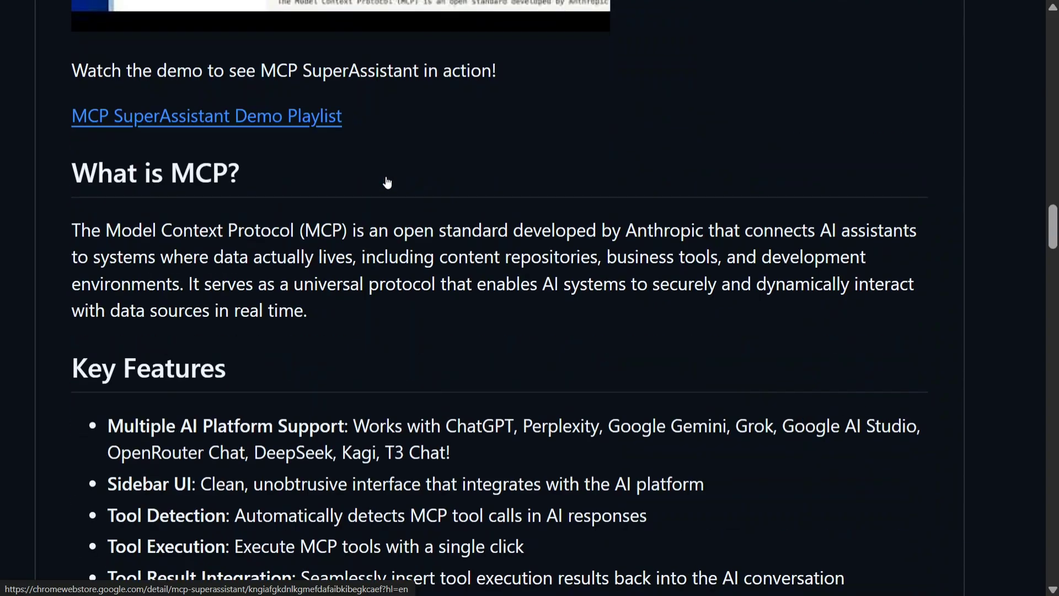
pyautogui.scroll(-20, 387, 182)
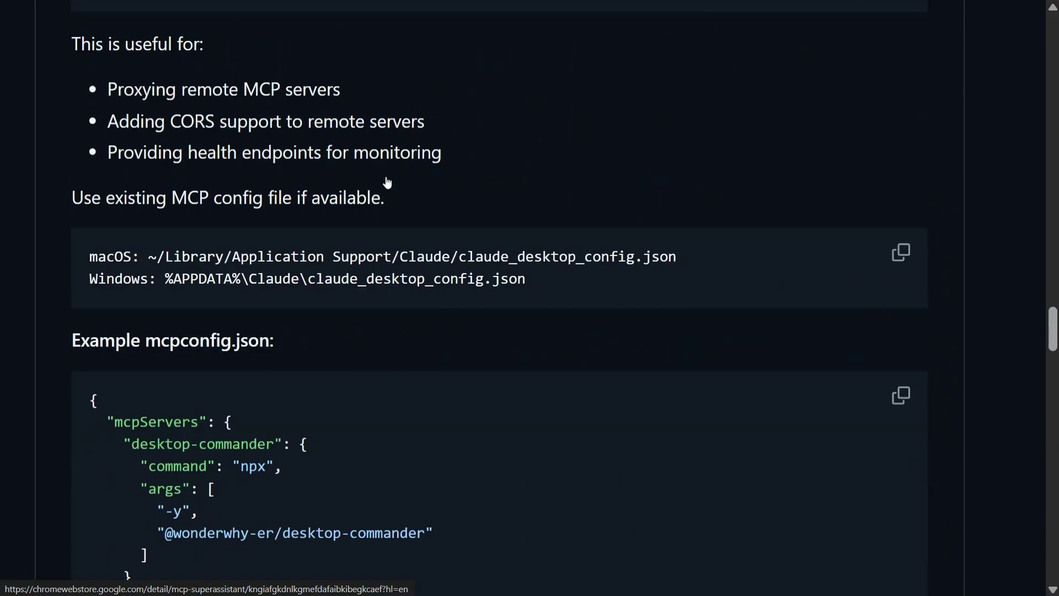
pyautogui.scroll(3, 525, 214)
pyautogui.click(683, 165)
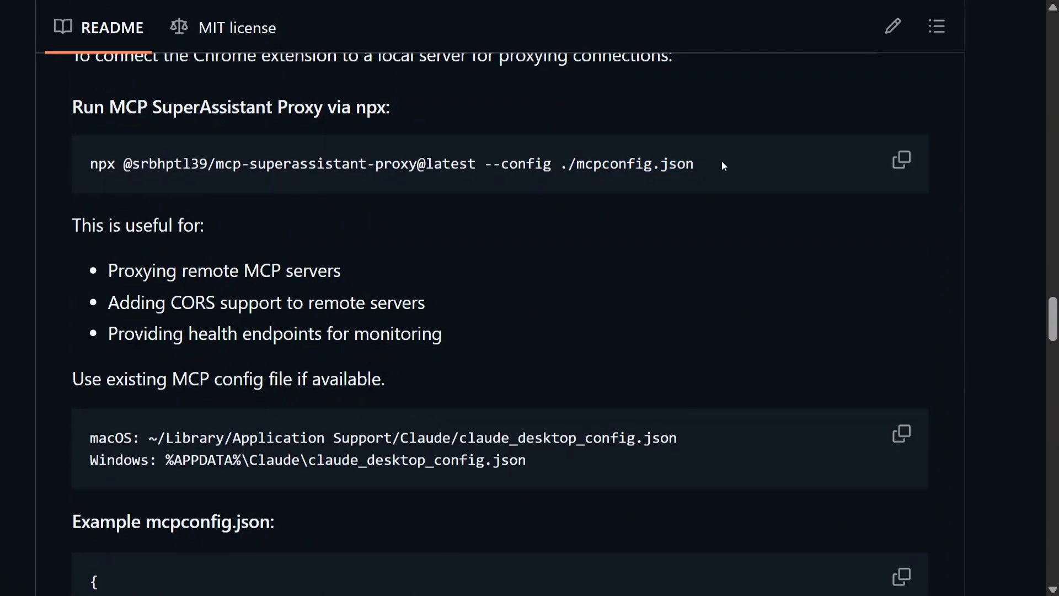
pyautogui.moveTo(722, 161); pyautogui.dragTo(115, 191)
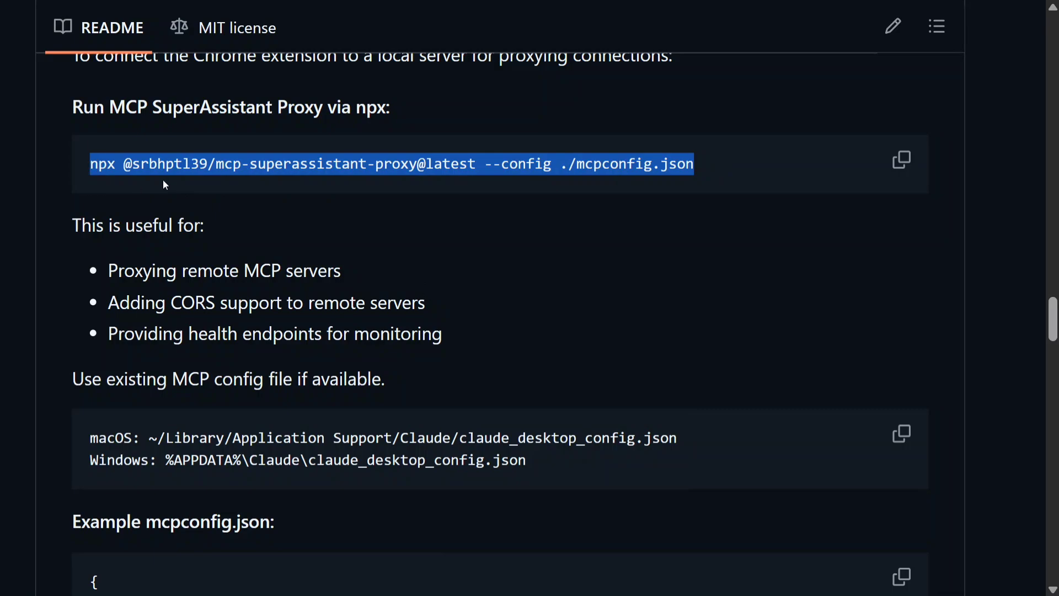
pyautogui.click(121, 168)
pyautogui.moveTo(121, 168); pyautogui.dragTo(470, 165)
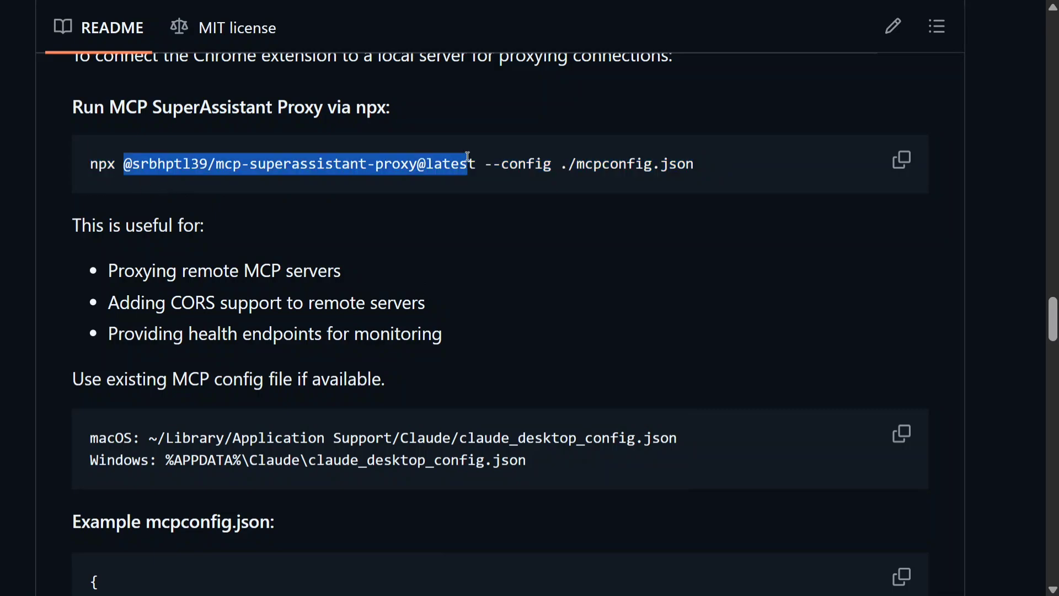
pyautogui.click(548, 171)
pyautogui.moveTo(561, 165); pyautogui.dragTo(710, 154)
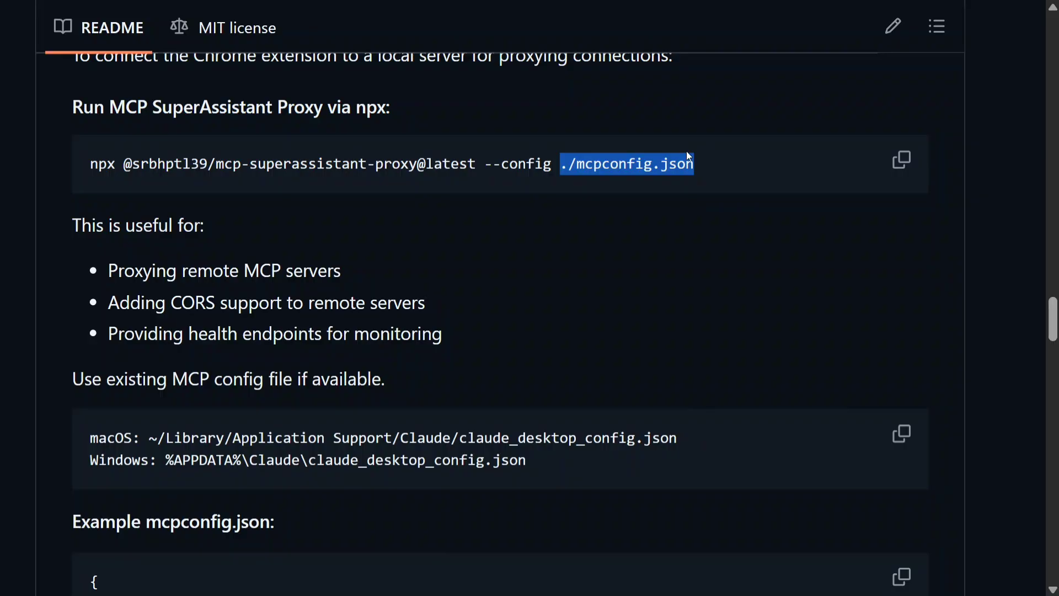
pyautogui.press('F11')
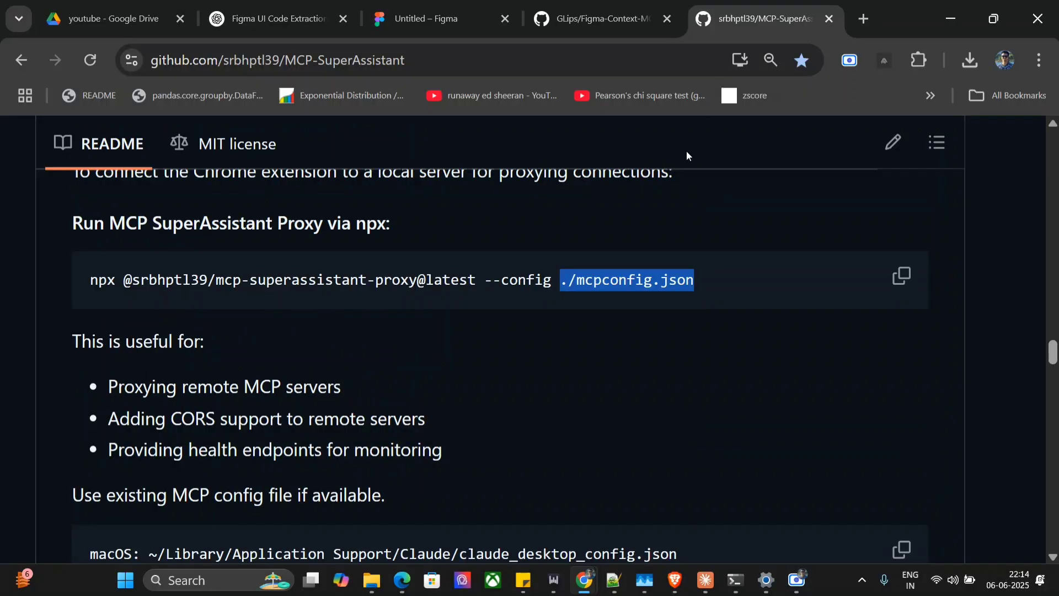
# Copy the running npx proxy launch command from Command Prompt, then return to ChatGPT
pyautogui.click(735, 580)
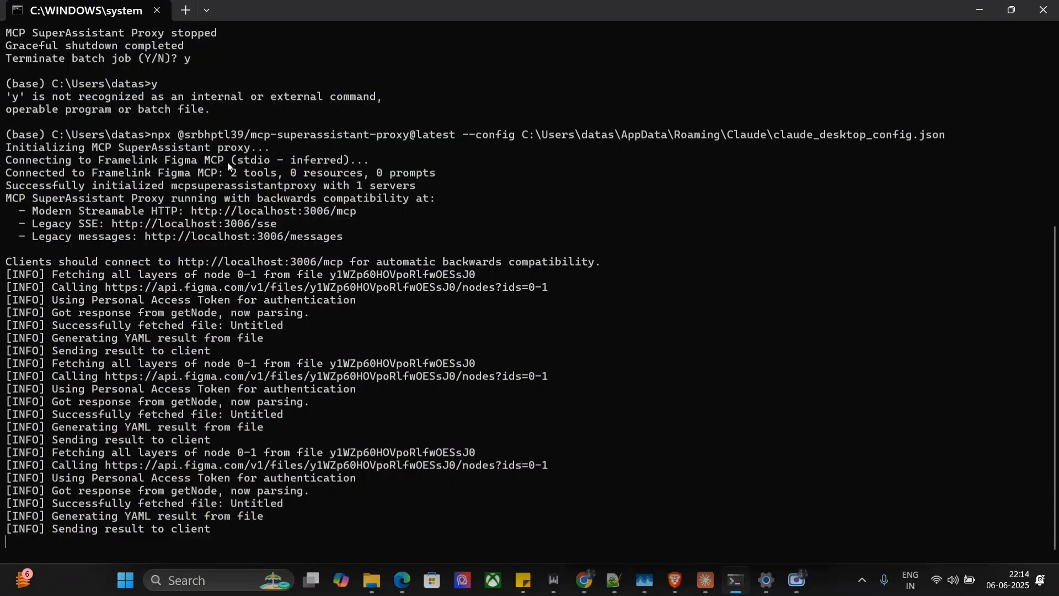
pyautogui.moveTo(148, 134); pyautogui.dragTo(943, 143)
pyautogui.hotkey('ctrl', 'c')
pyautogui.hotkey('alt', 'Tab')
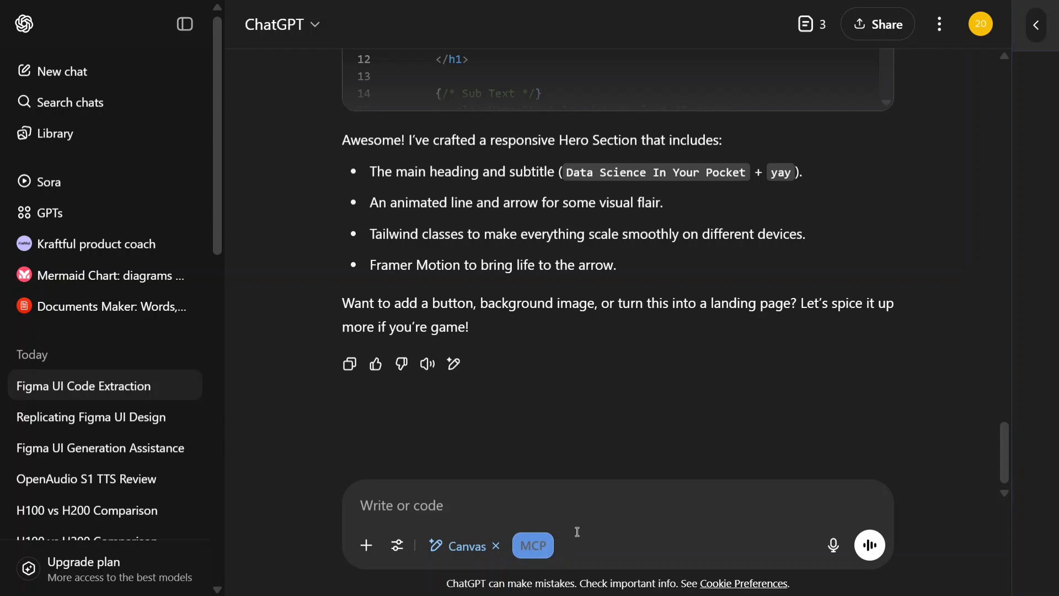
# Open the MCP SuperAssistant sidebar and browse its Framelink Figma tools, such as get_figma_data and download_figma_images
pyautogui.click(1037, 26)
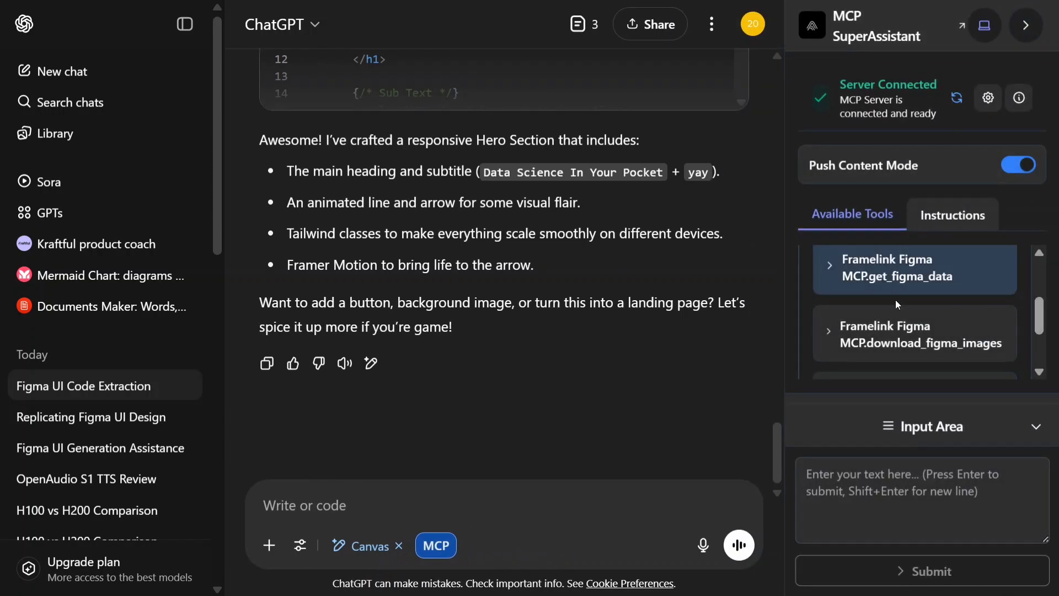
pyautogui.scroll(-3, 896, 300)
pyautogui.scroll(5, 894, 306)
pyautogui.scroll(-3, 894, 307)
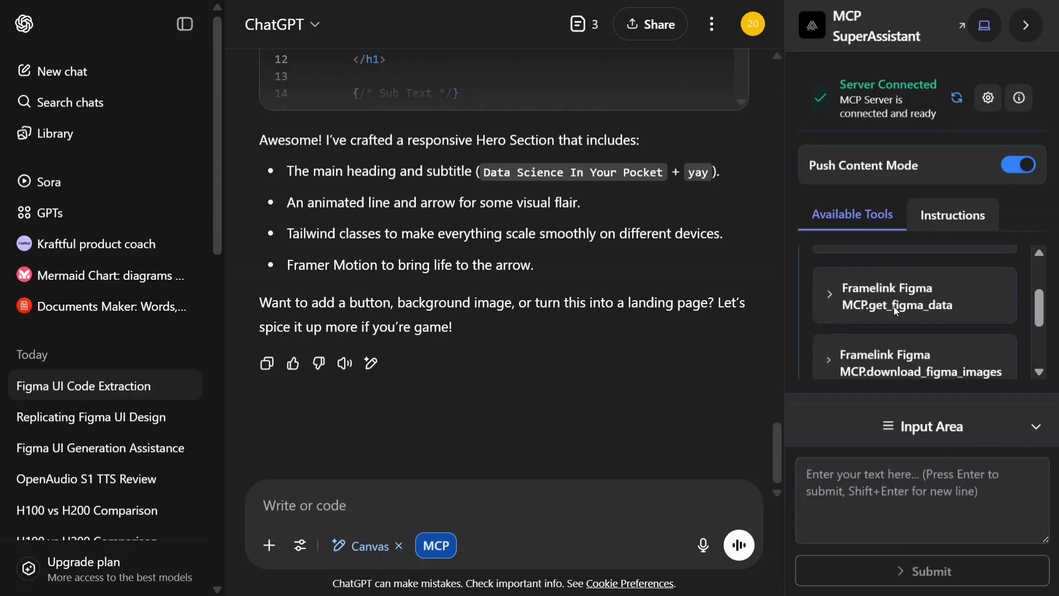